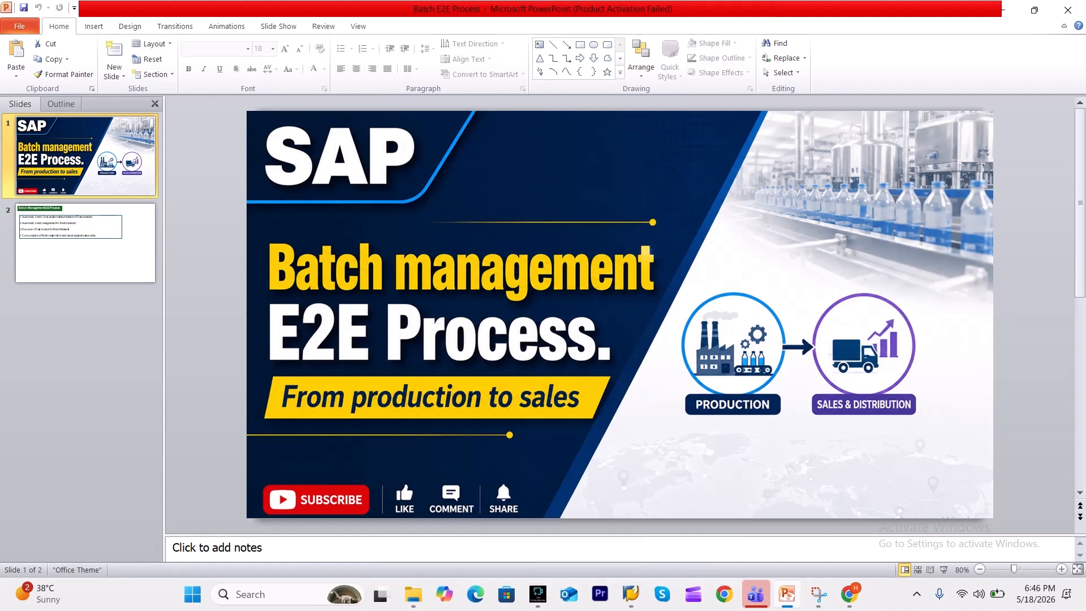
Show the second slide and review its list of Batch Management E2E Process points
left_click(85, 244)
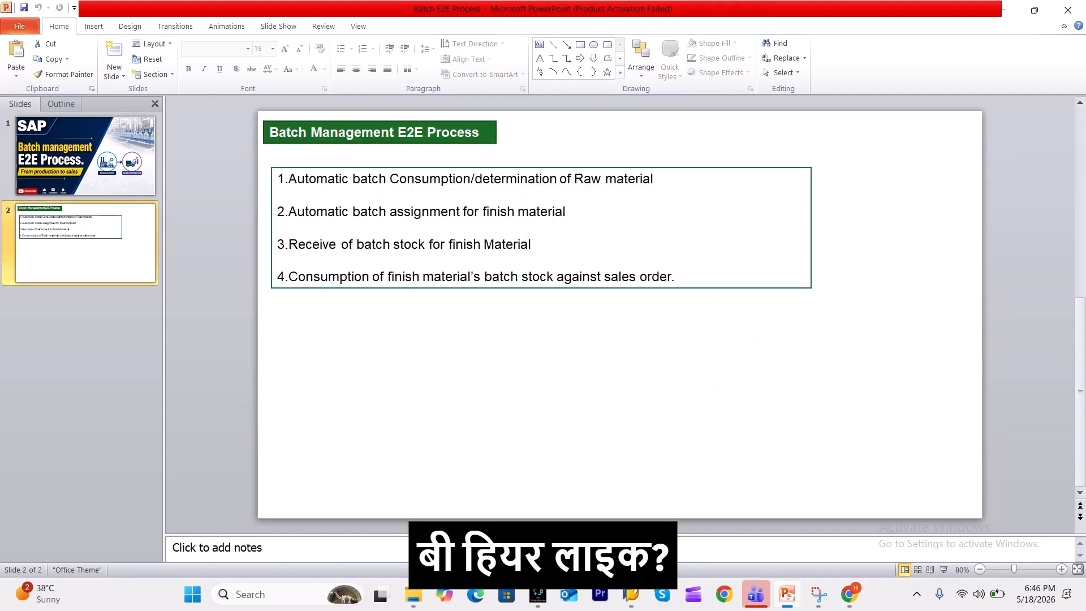
left_click(317, 179)
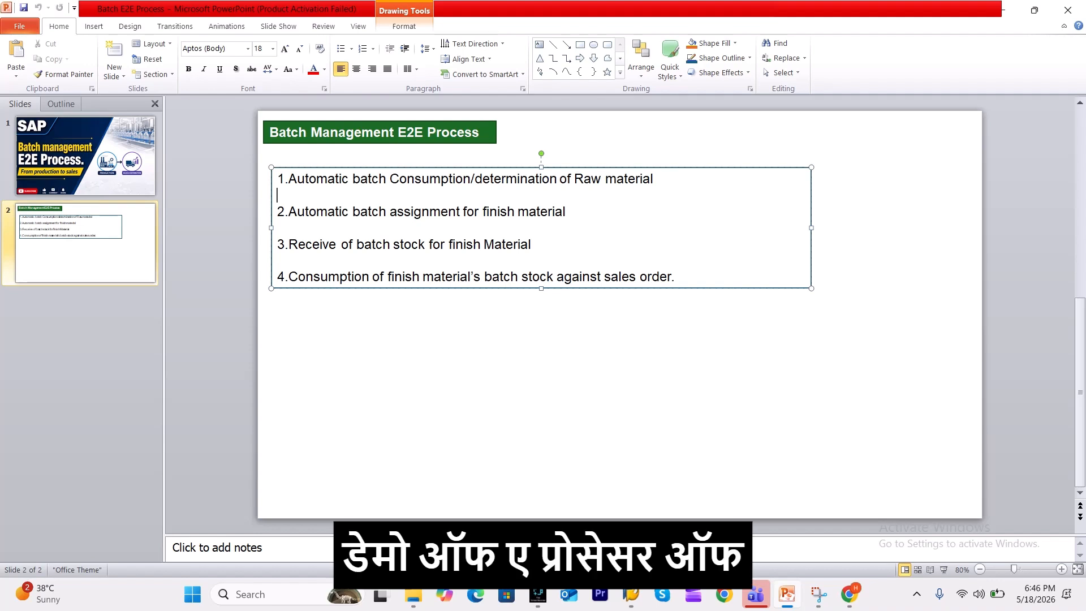
key("Escape")
key("Escape")
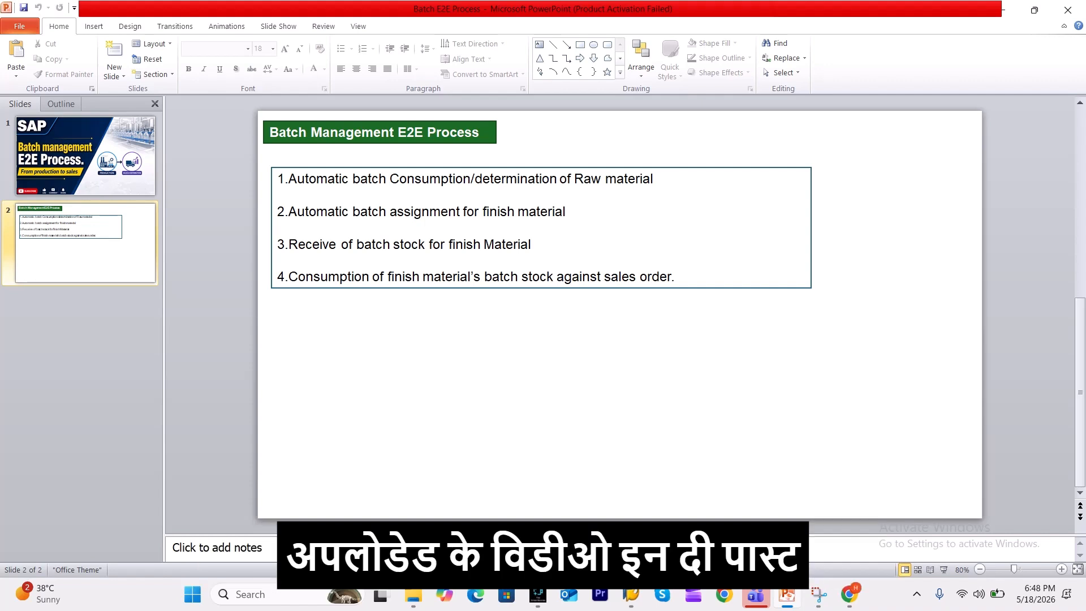
Switch to YouTube Studio in Chrome to review the channel's batch videos, and return to the PowerPoint presentation
mouse_move(850, 594)
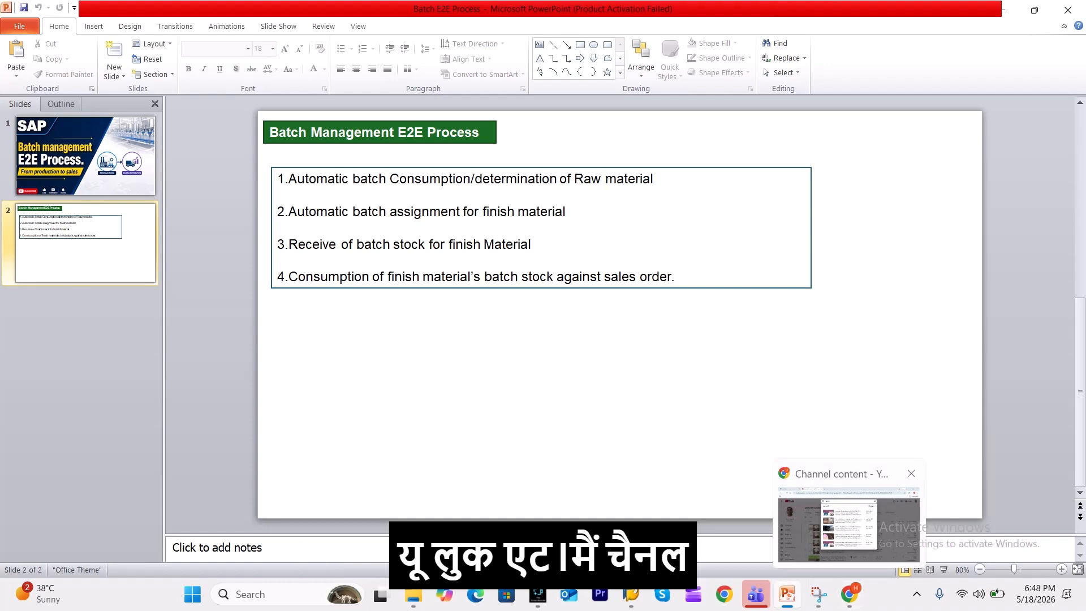
left_click(850, 520)
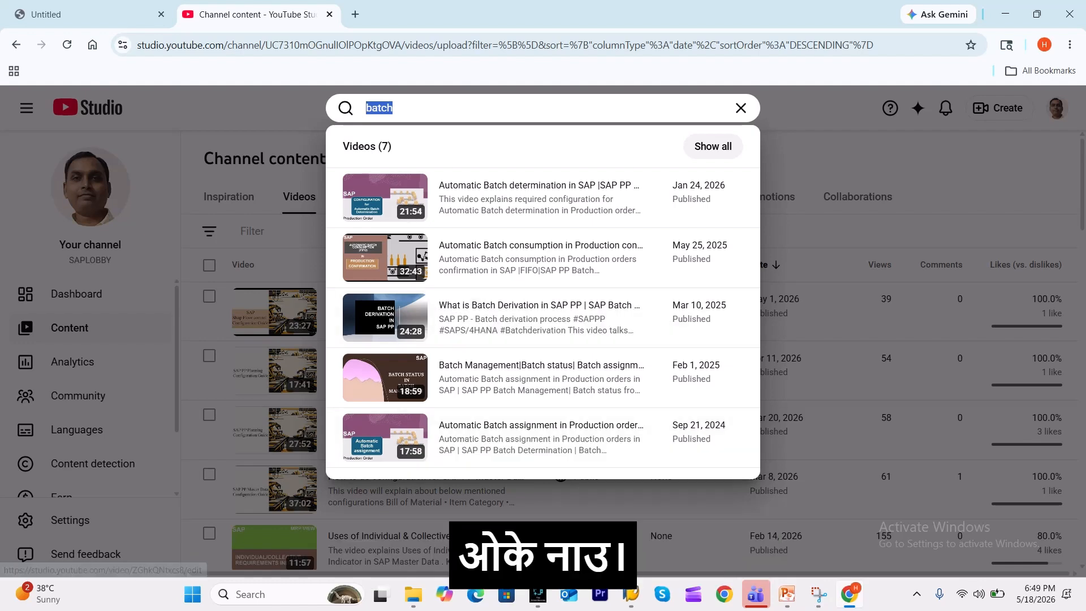
left_click(786, 594)
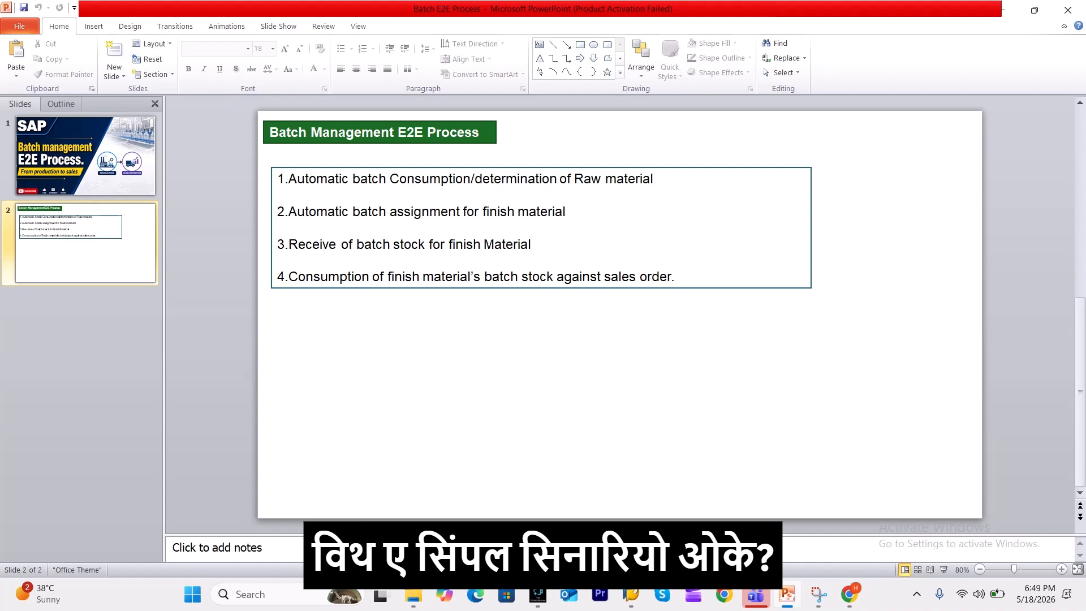
Switch to the SAP Create Material session and open the MD04 stock/requirements list for material CGPASTE in plant 3200
mouse_move(631, 594)
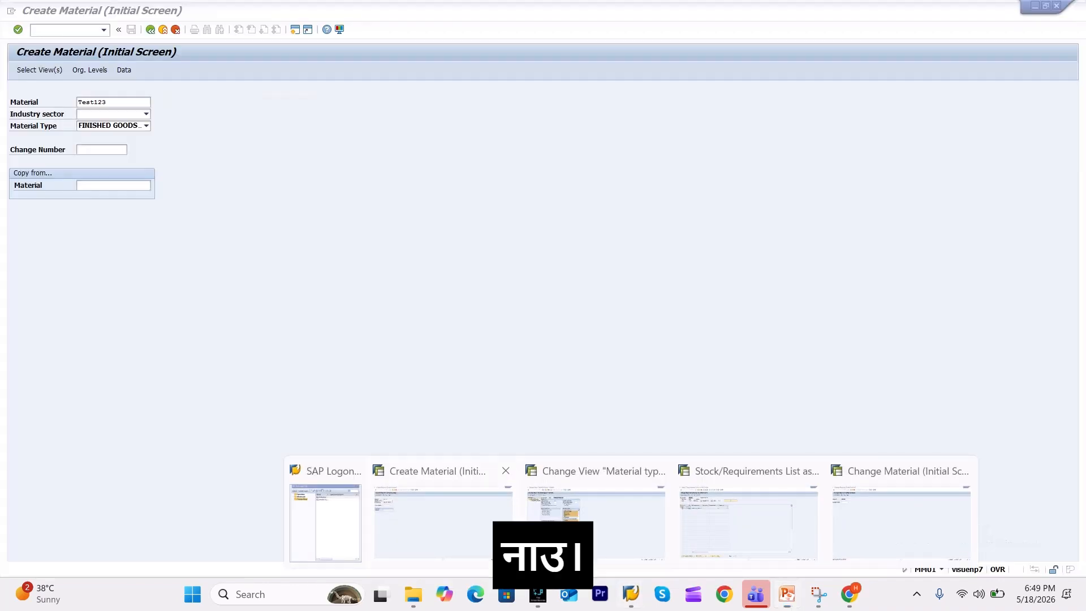
left_click(443, 521)
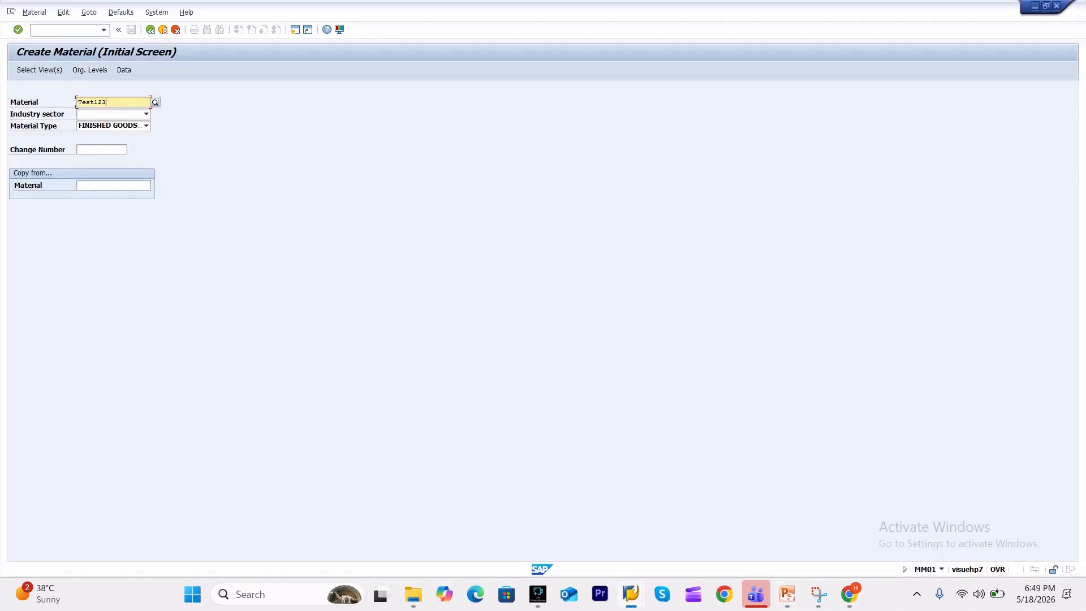
left_click(64, 30)
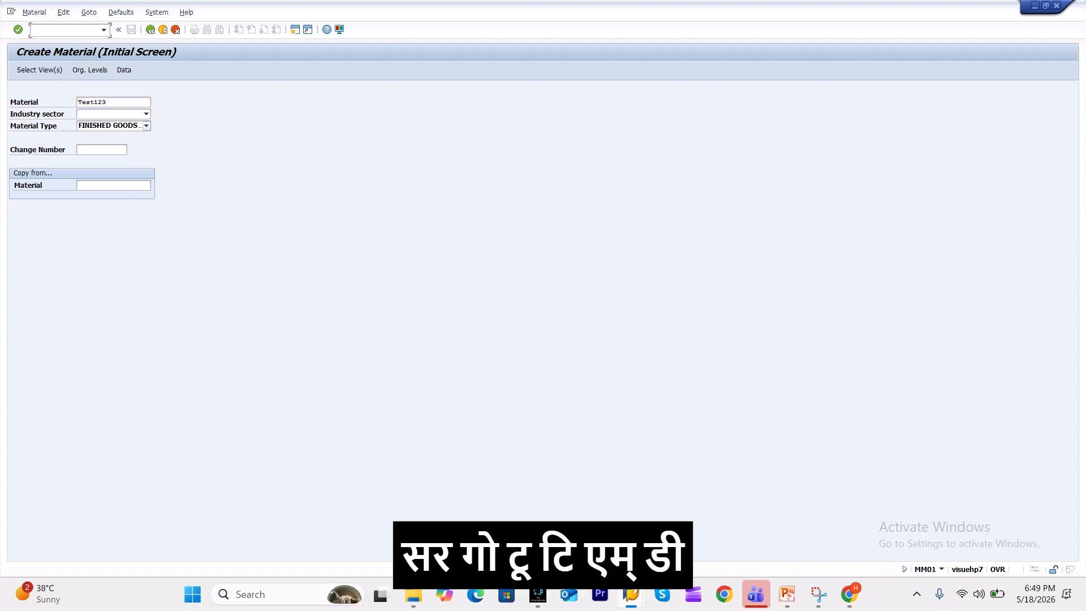
type("/nmd04")
key("Return")
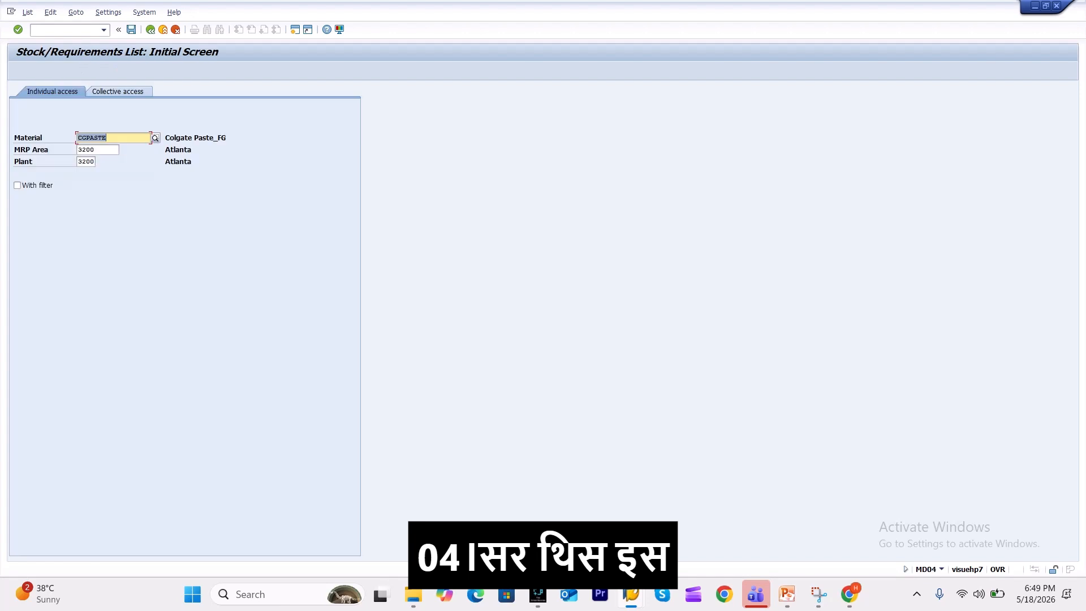
left_click(111, 138)
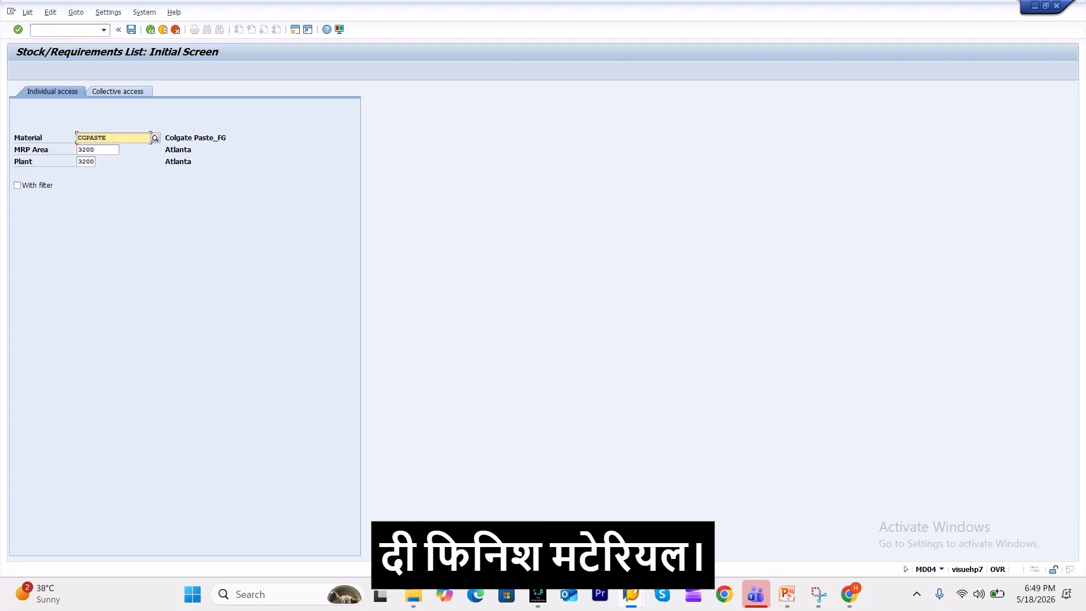
key("Return")
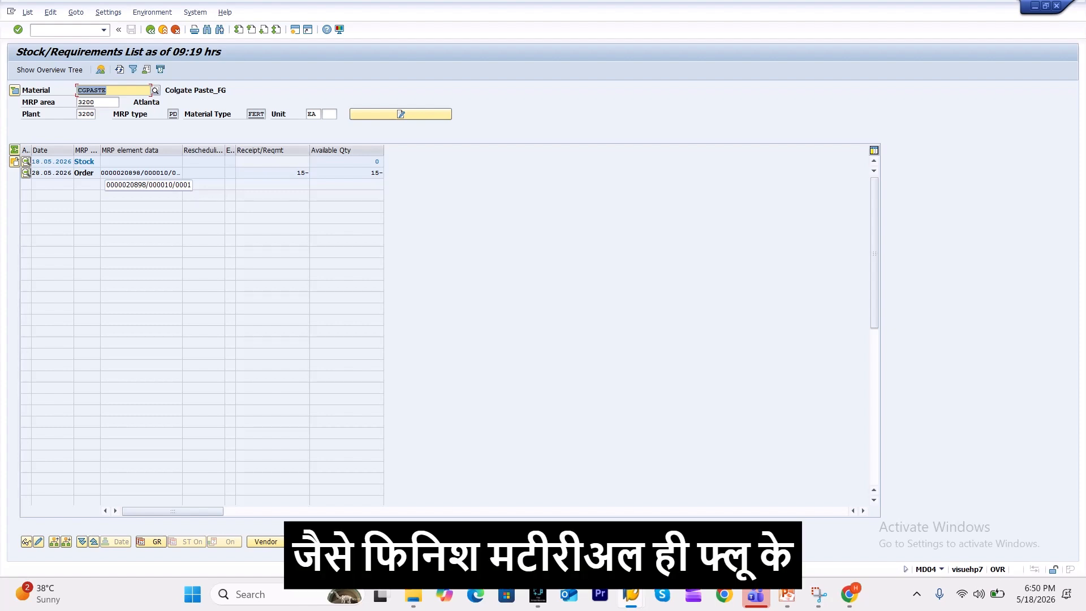
Display the sales order behind the order requirement, check its item quantity, and return to the stock/requirements list
double_click(116, 173)
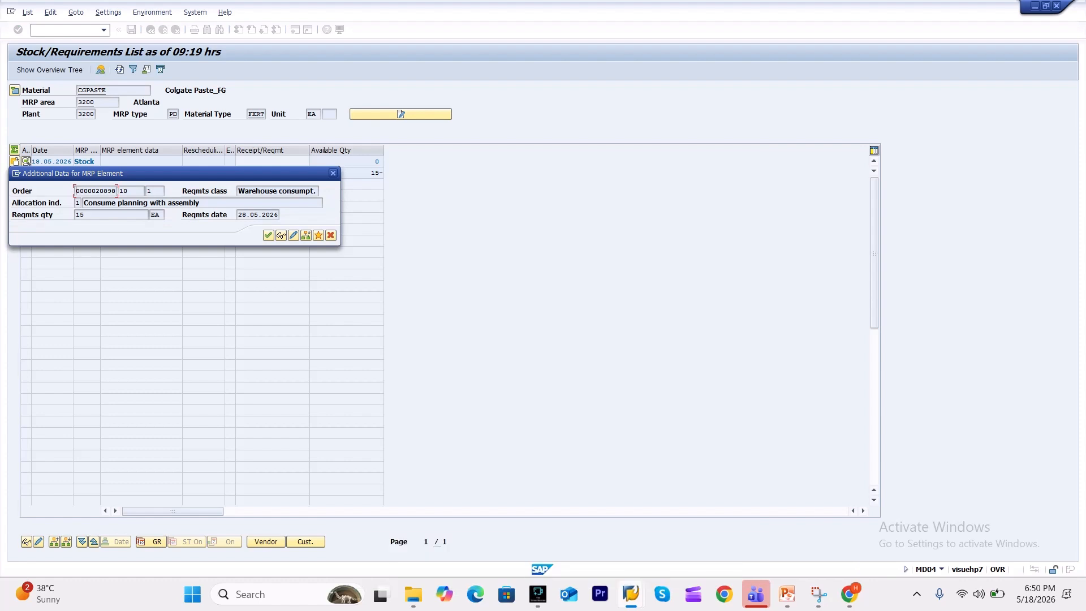
left_click(269, 235)
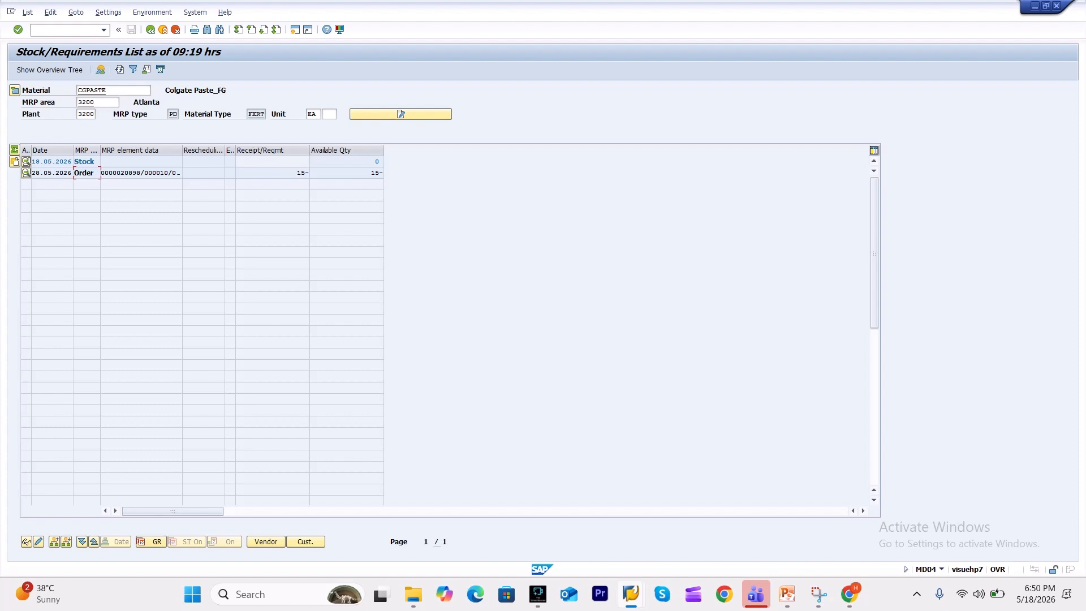
double_click(140, 173)
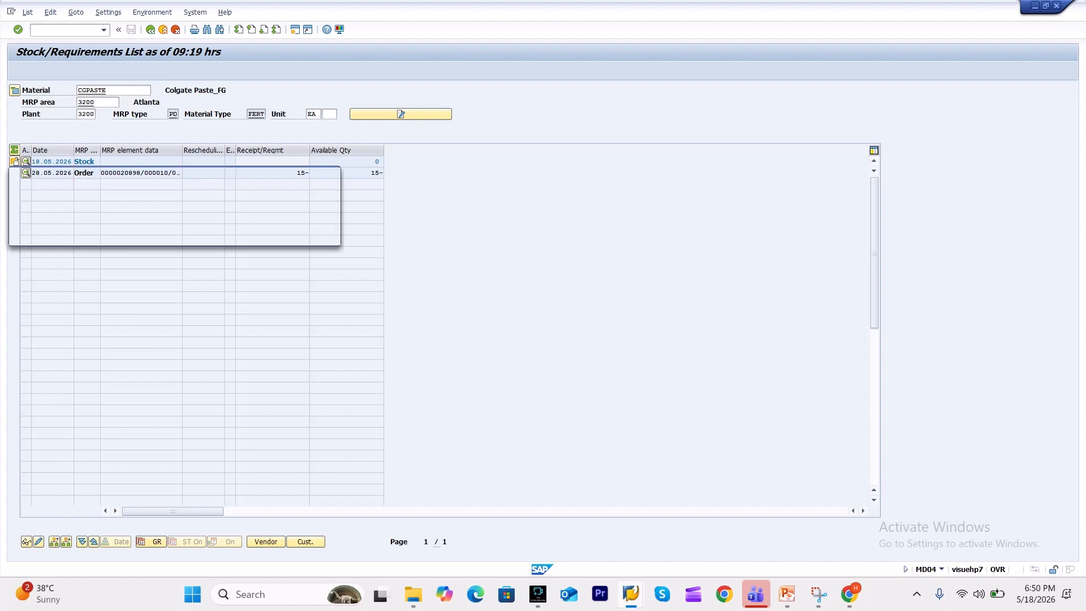
left_click(281, 234)
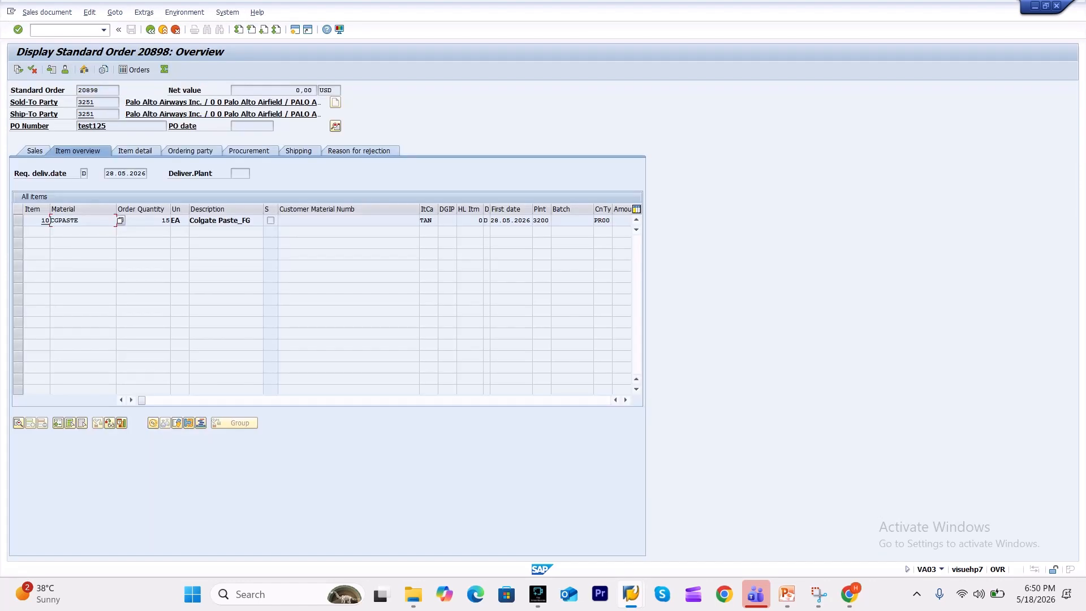
left_click(157, 220)
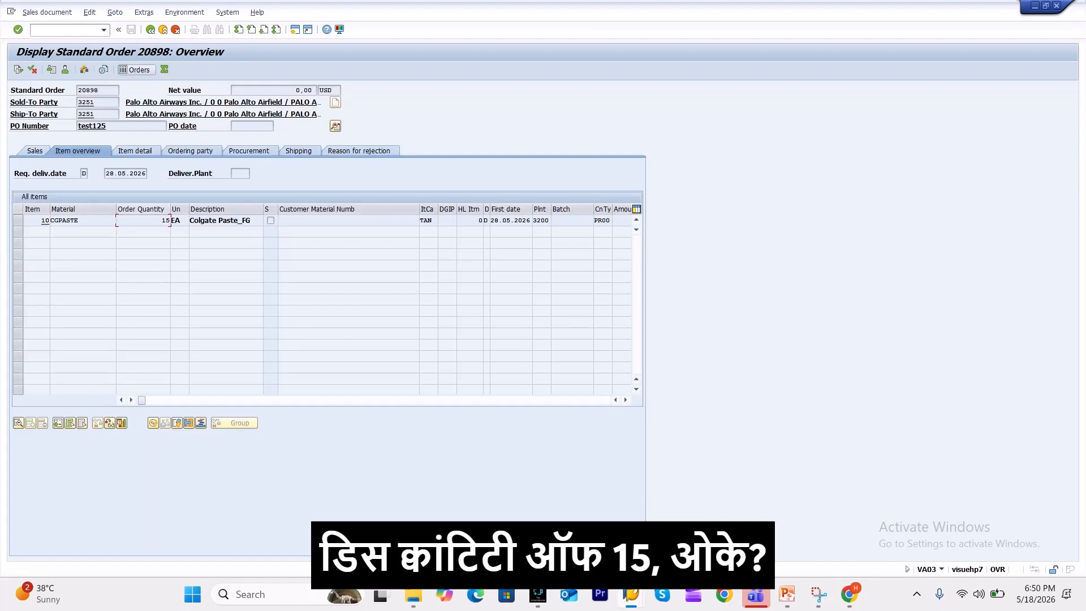
key("F3")
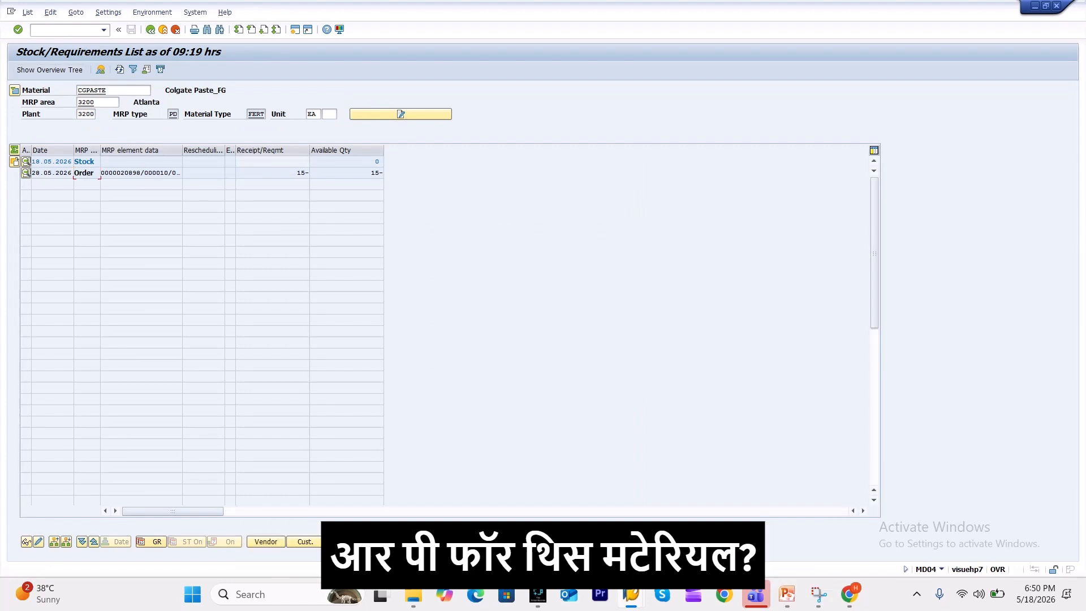
Run MD02 in a new session for CGPASTE in plant 3200 with Create Purchase Req. set to 3
type("/omd02")
key("Return")
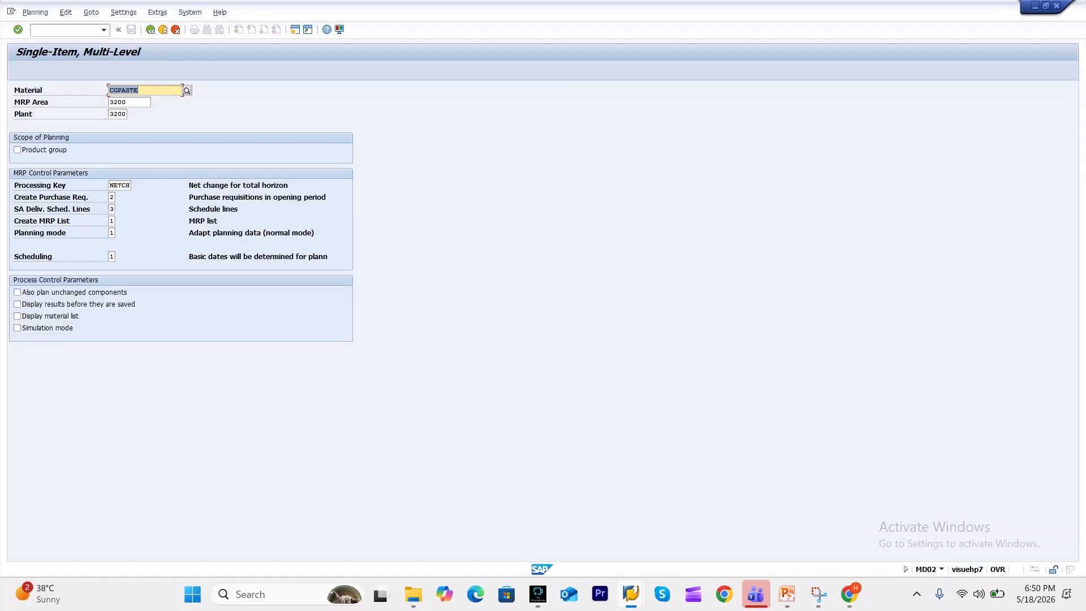
left_click(111, 197)
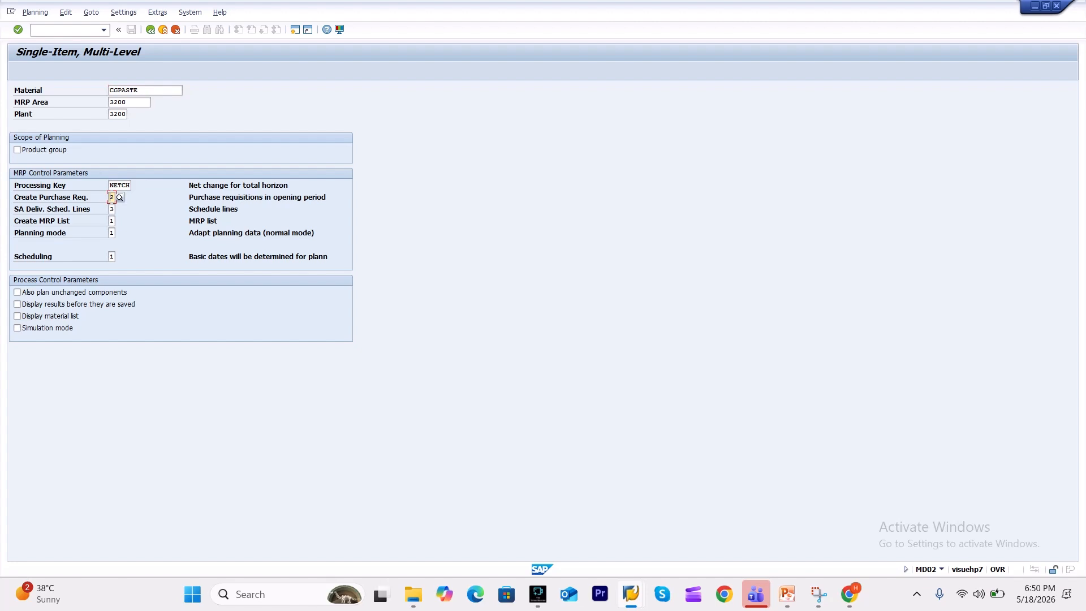
type("3")
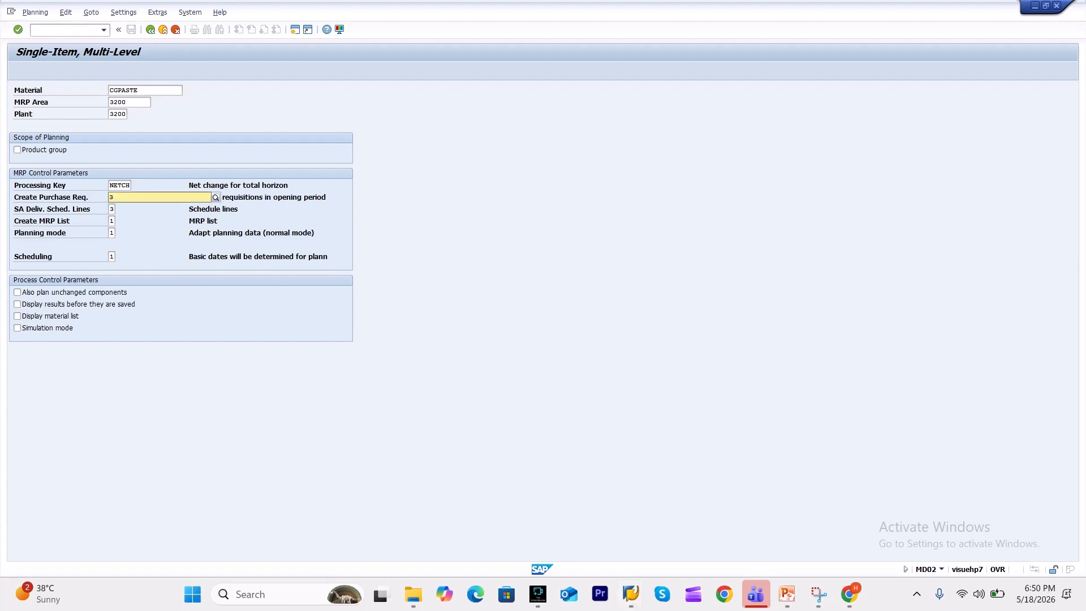
key("Return")
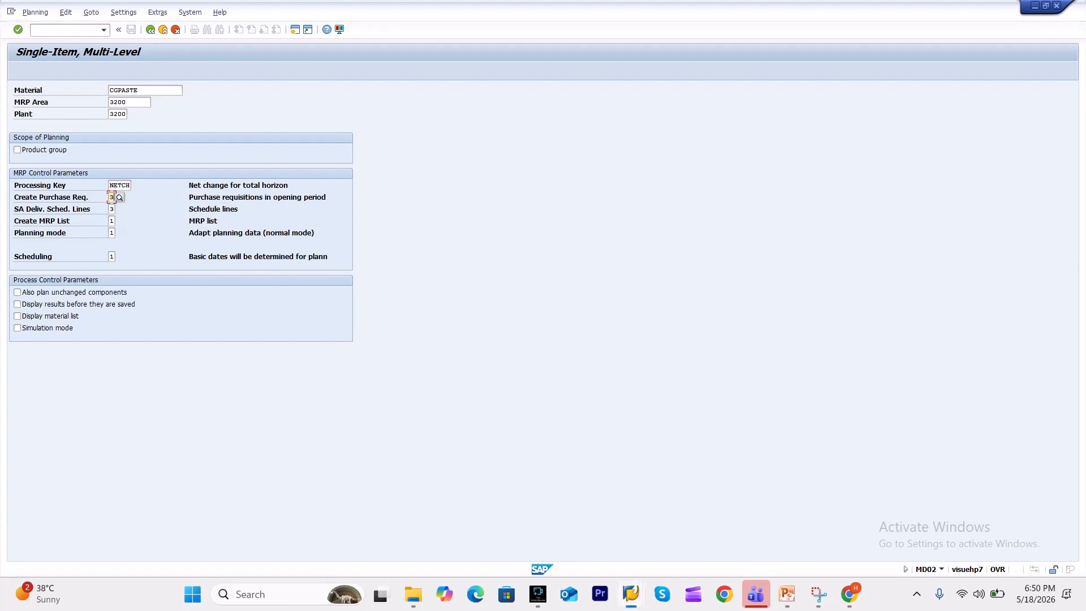
key("Return")
key("Return")
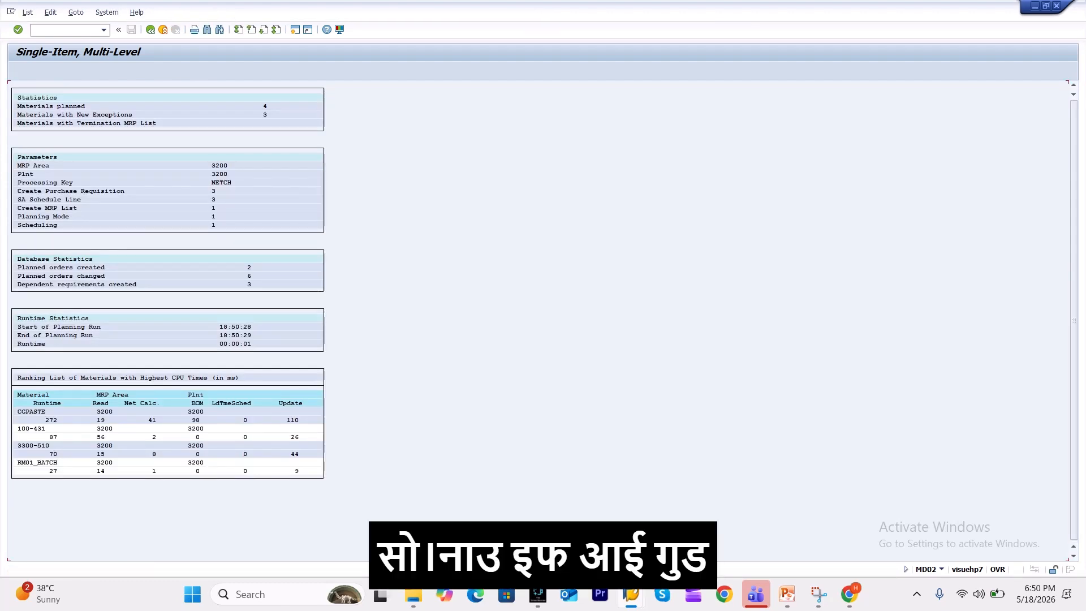
Switch to the open MD04 session for CGPASTE, refresh the list, and check the stock and the planned order quantity
mouse_move(630, 594)
left_click(666, 518)
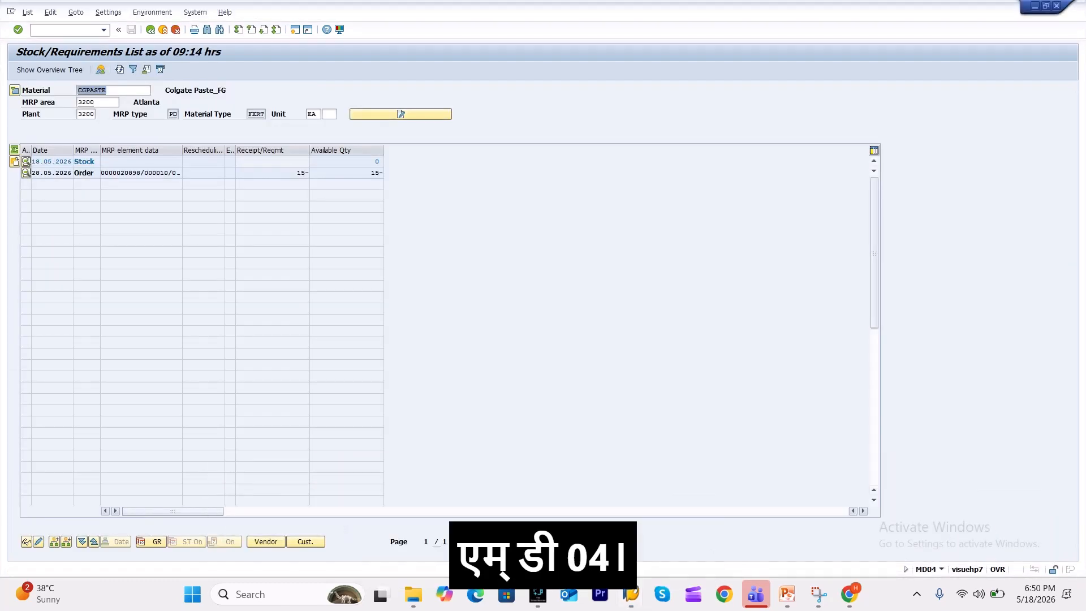
left_click(120, 69)
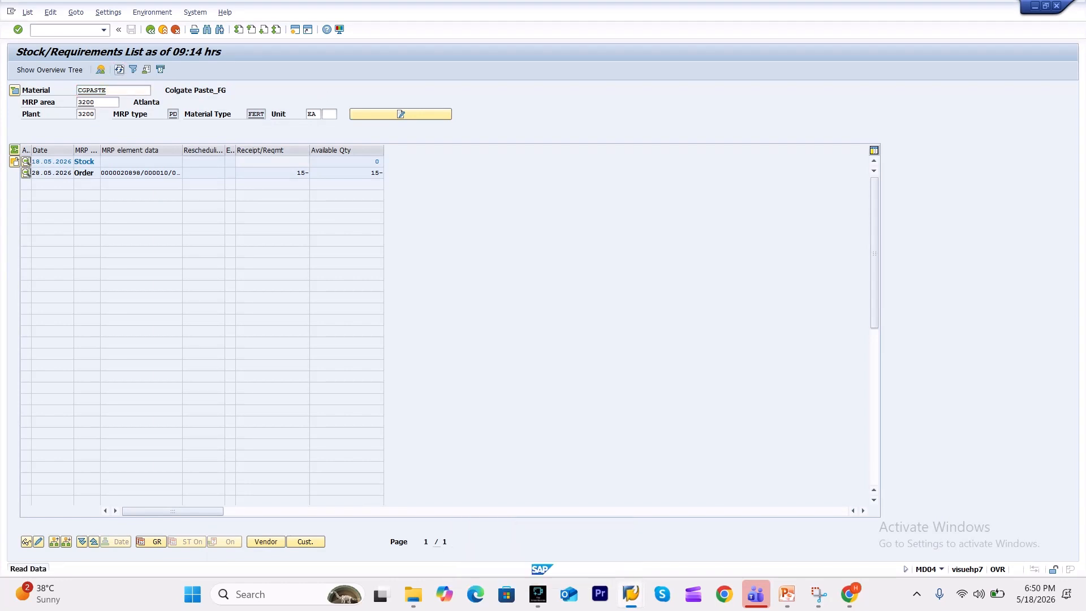
left_click(376, 162)
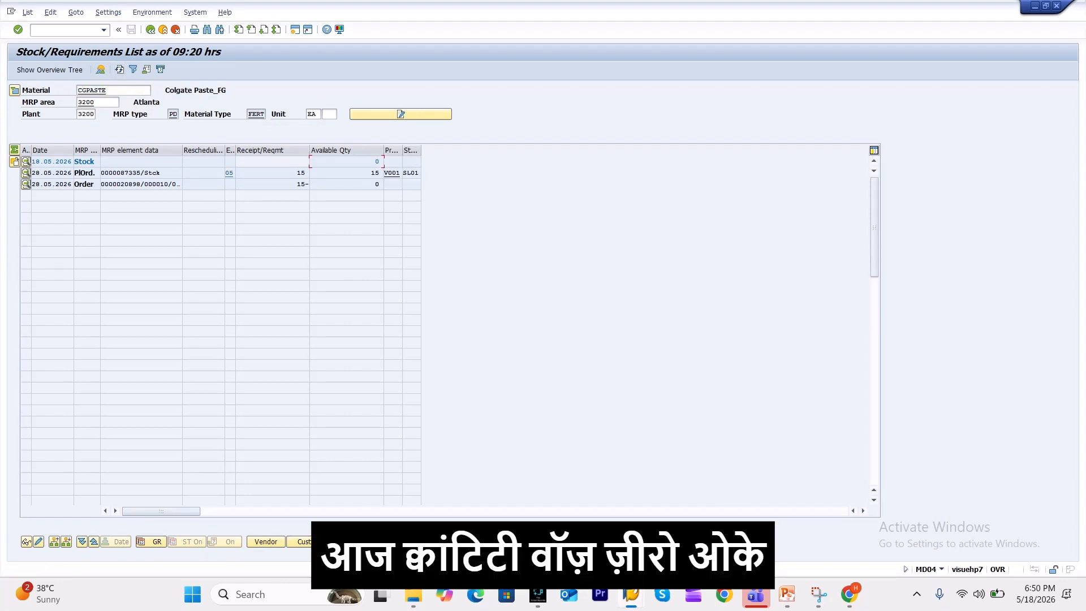
double_click(376, 161)
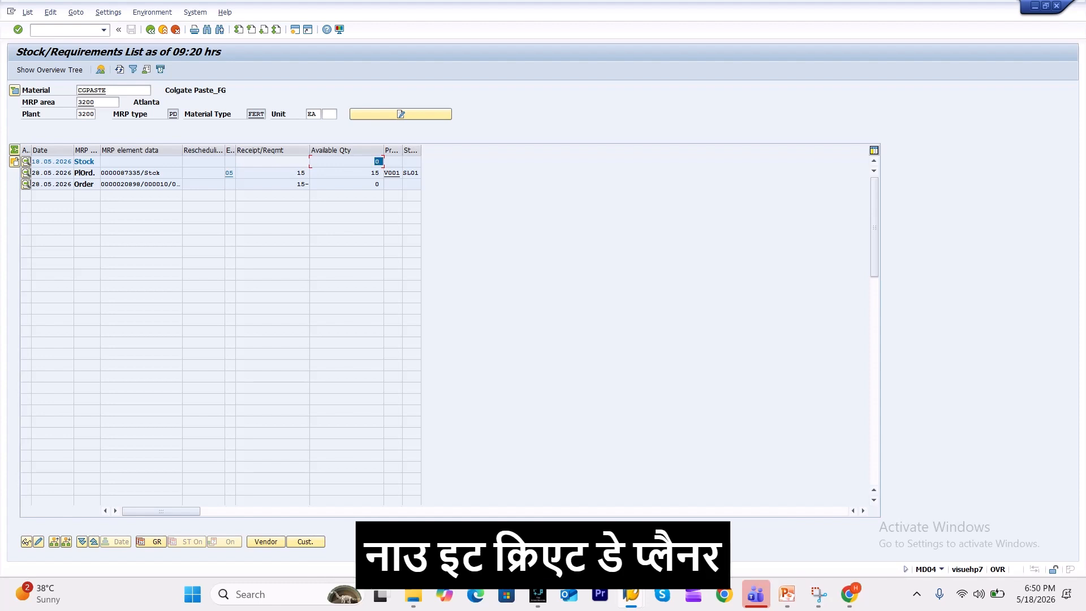
left_click(136, 173)
left_click(300, 173)
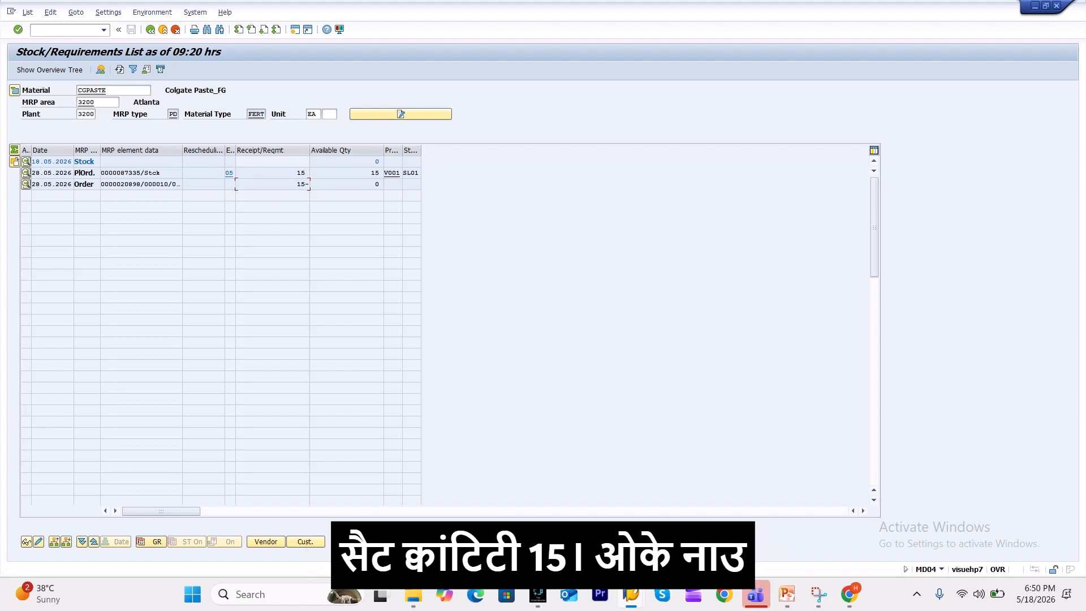
Convert the CGPASTE planned order into a production order and check the batch in its goods receipt data
left_click(26, 173)
left_click(112, 246)
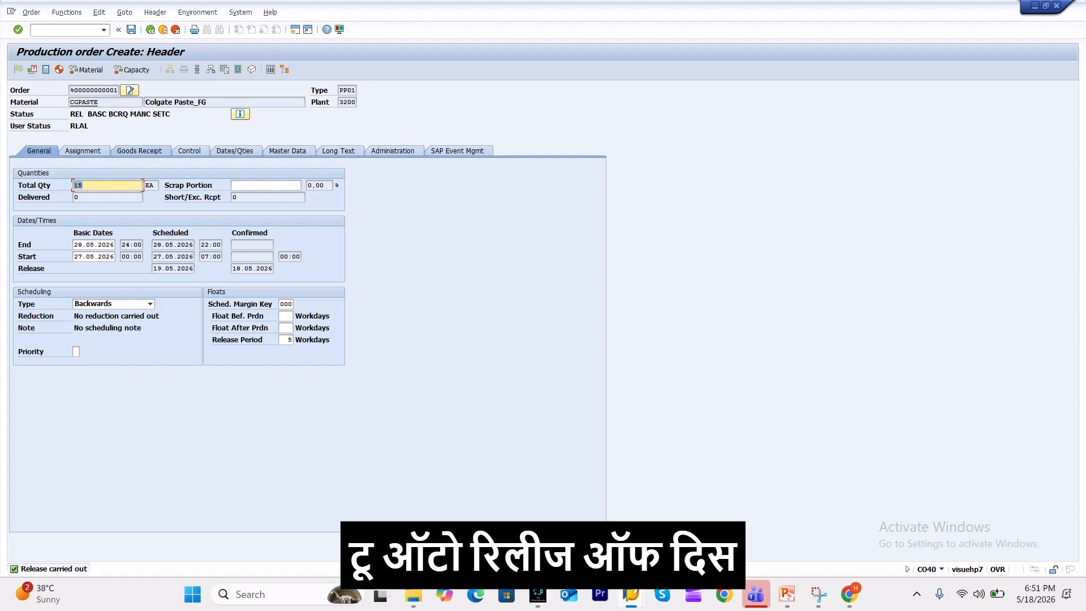
left_click(139, 151)
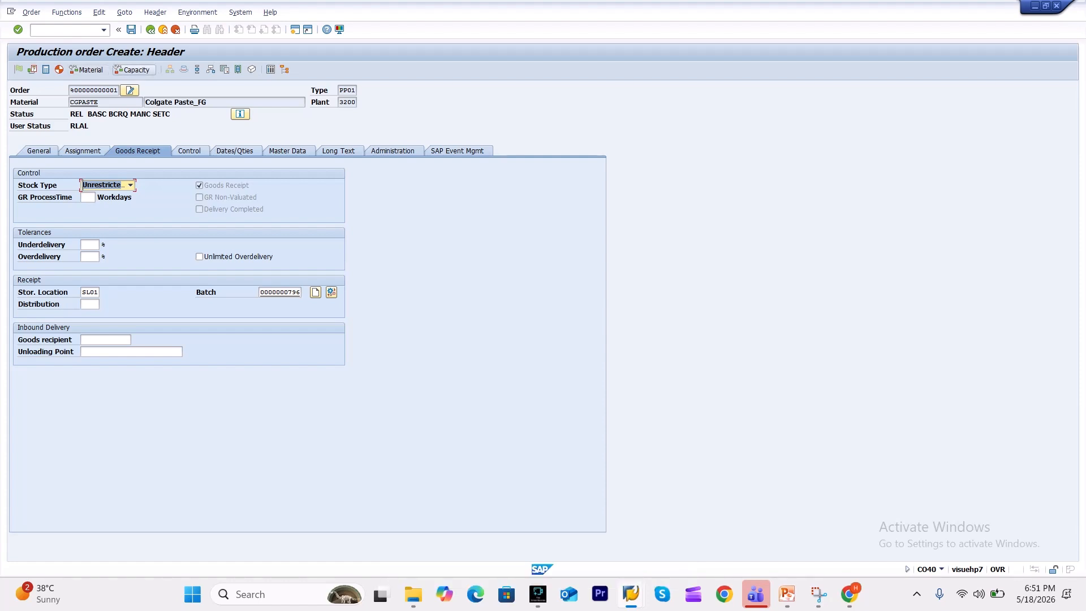
left_click(39, 151)
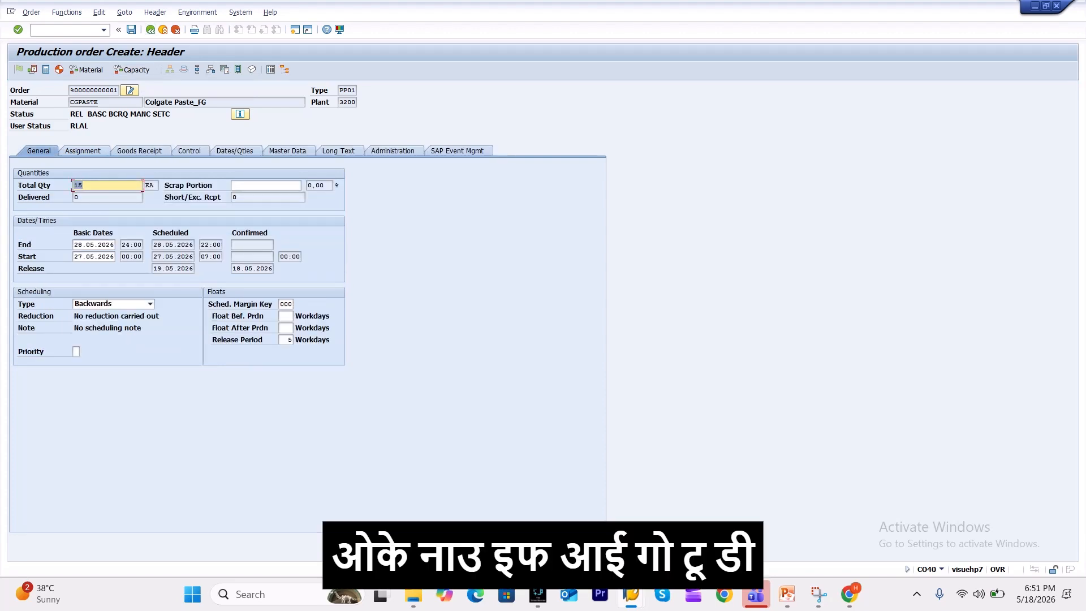
Open the production order's component overview and check the batch indicator and batch field of component RM01_BATCH
left_click(210, 70)
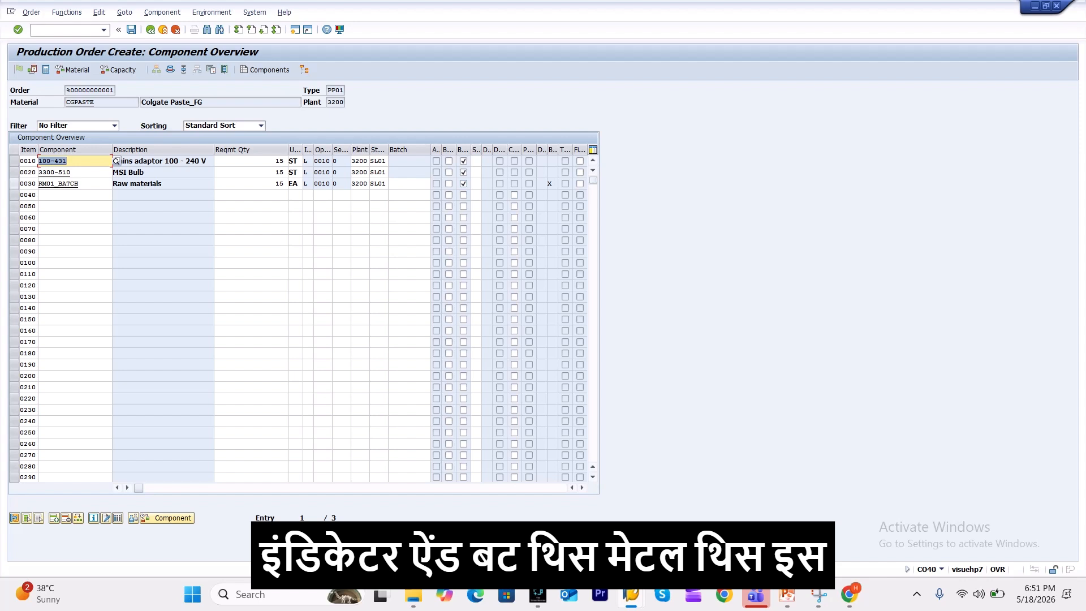
left_click(13, 183)
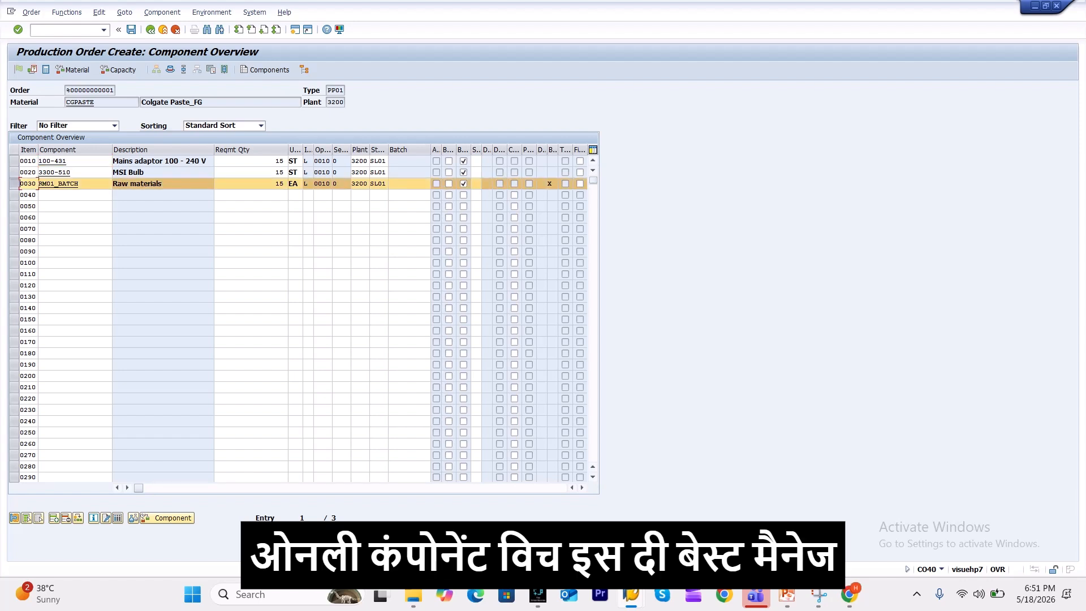
left_click(550, 183)
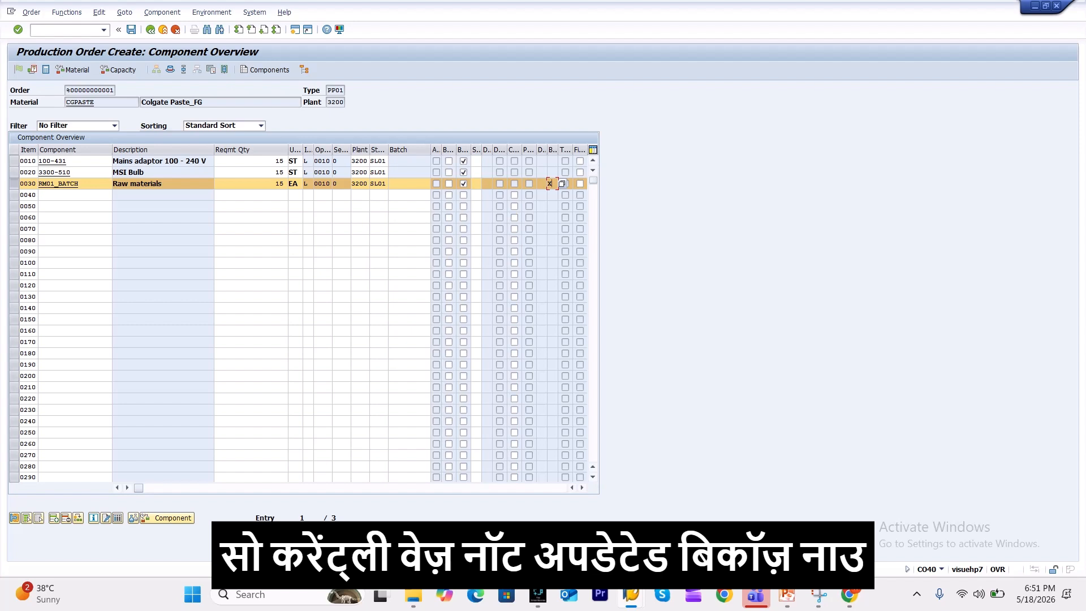
left_click(408, 184)
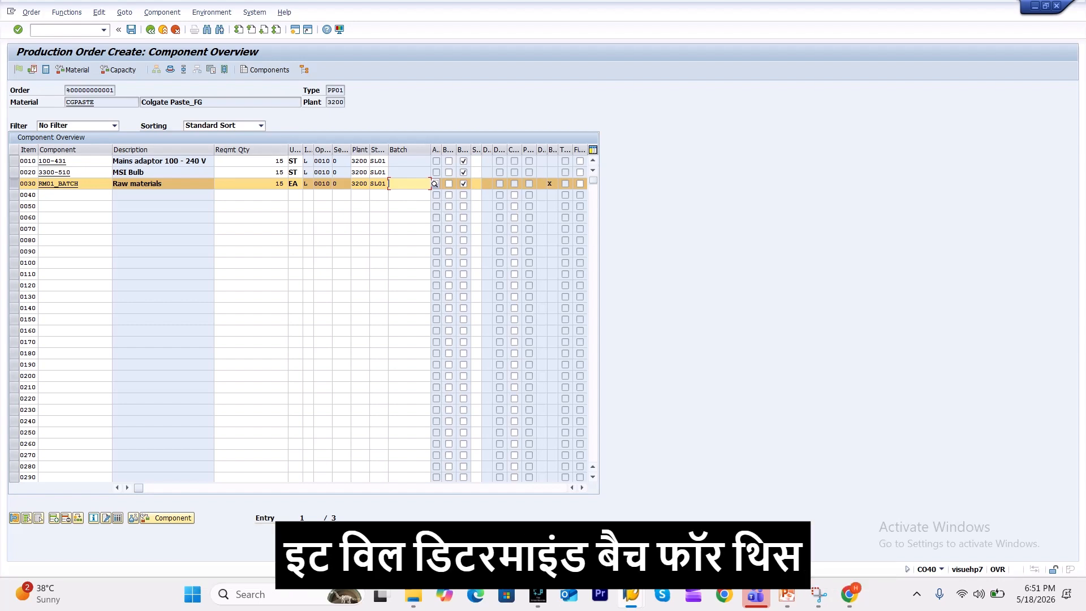
Save the CGPASTE production order from its component overview and continue through the cost calculation dialog
left_click(251, 229)
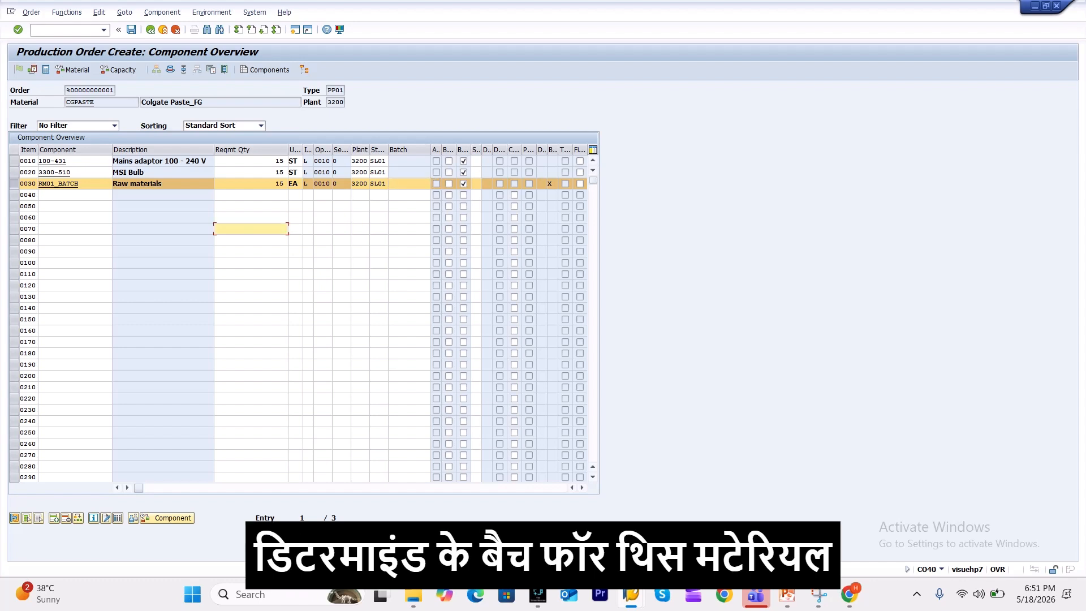
left_click(75, 195)
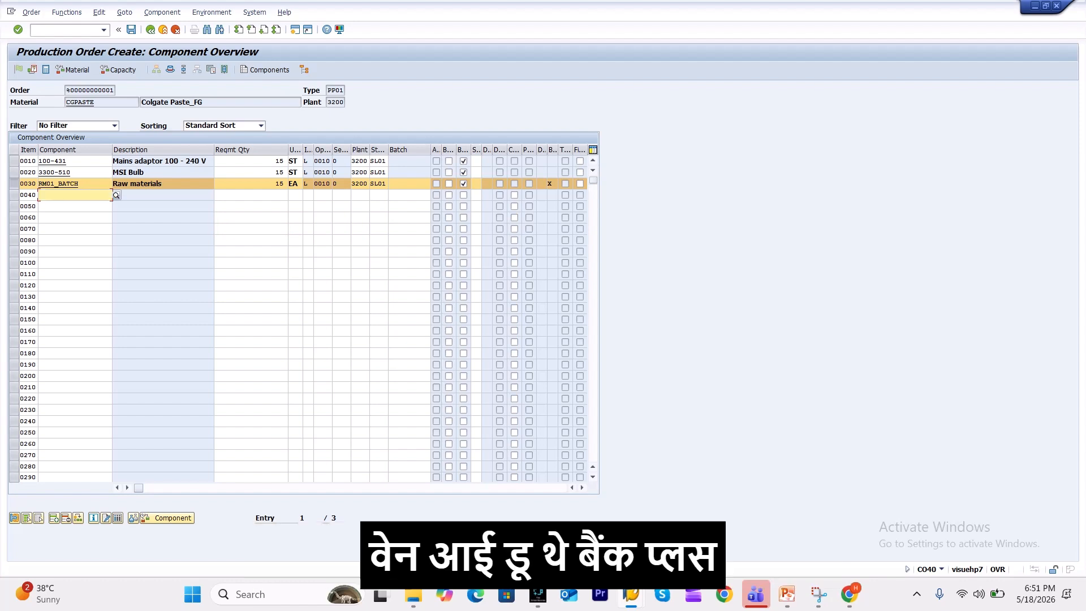
left_click(63, 184)
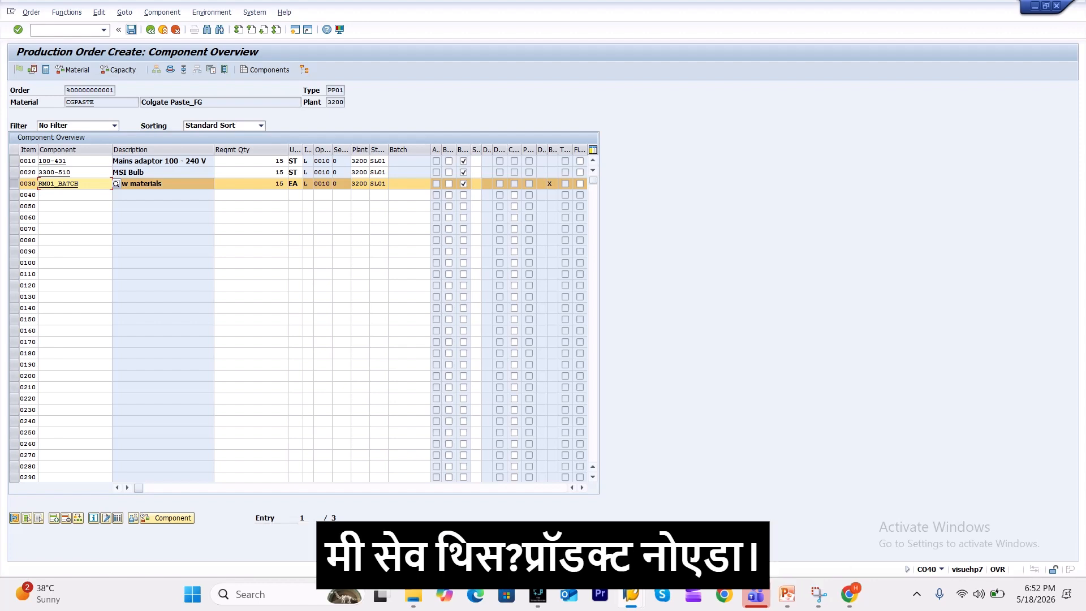
left_click(131, 30)
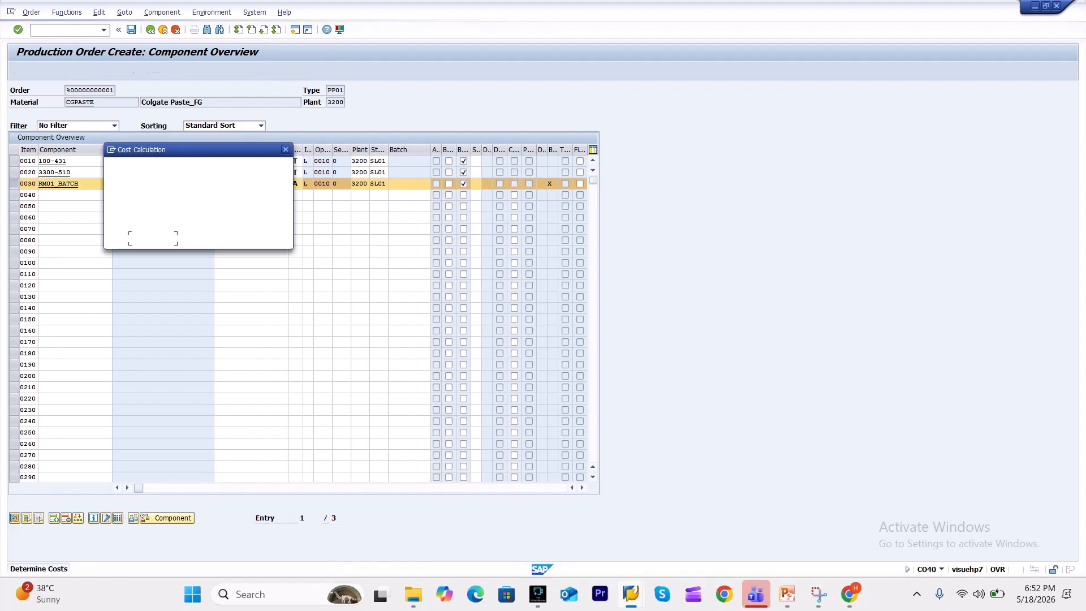
key("Return")
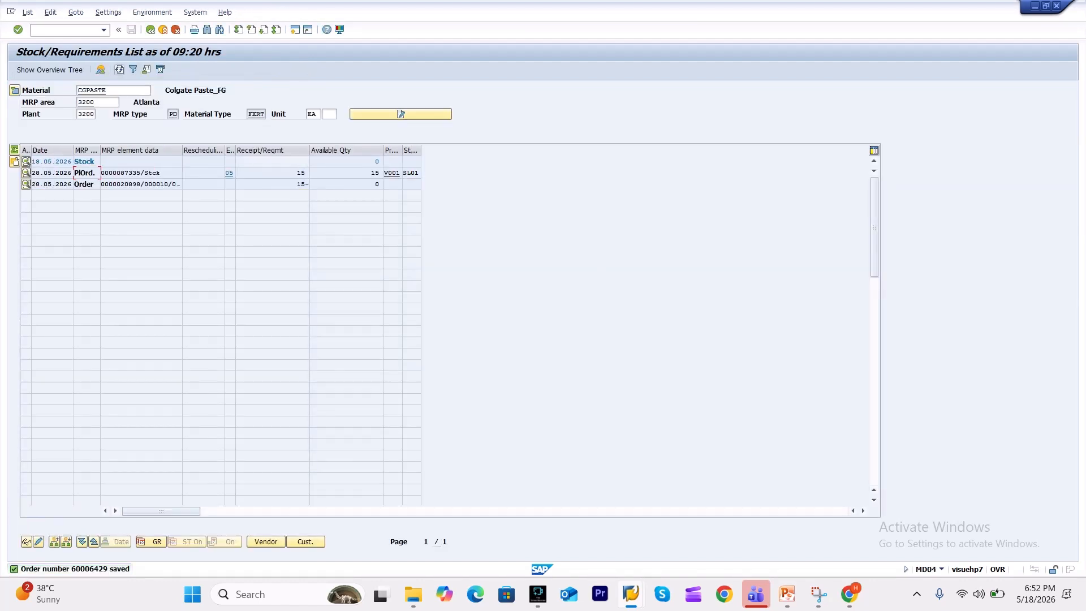
Refresh the CGPASTE stock/requirements list and copy the number of the new production order
left_click(119, 69)
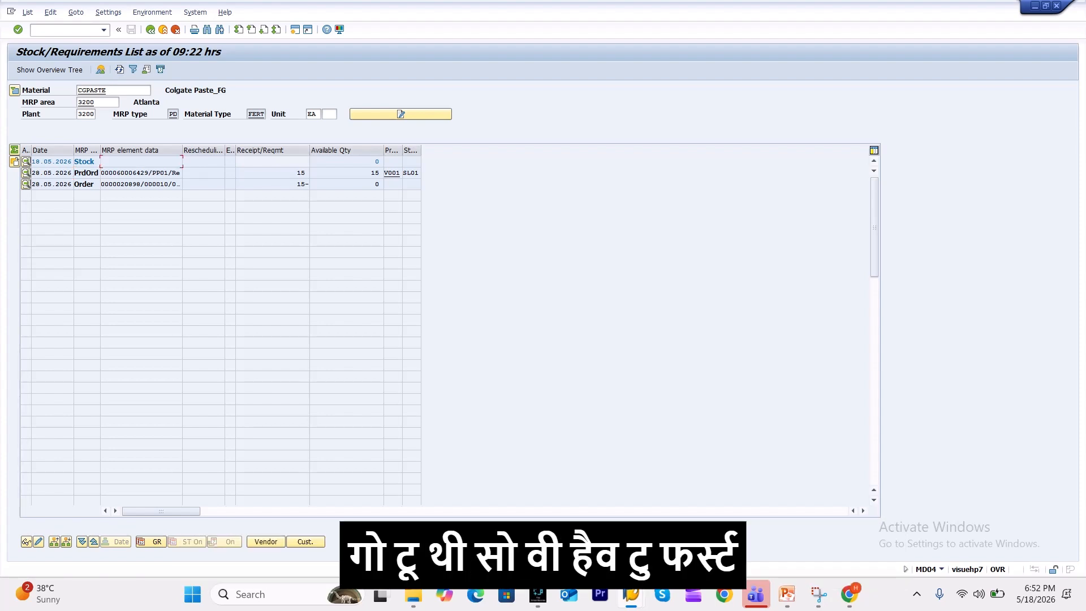
left_click(149, 172)
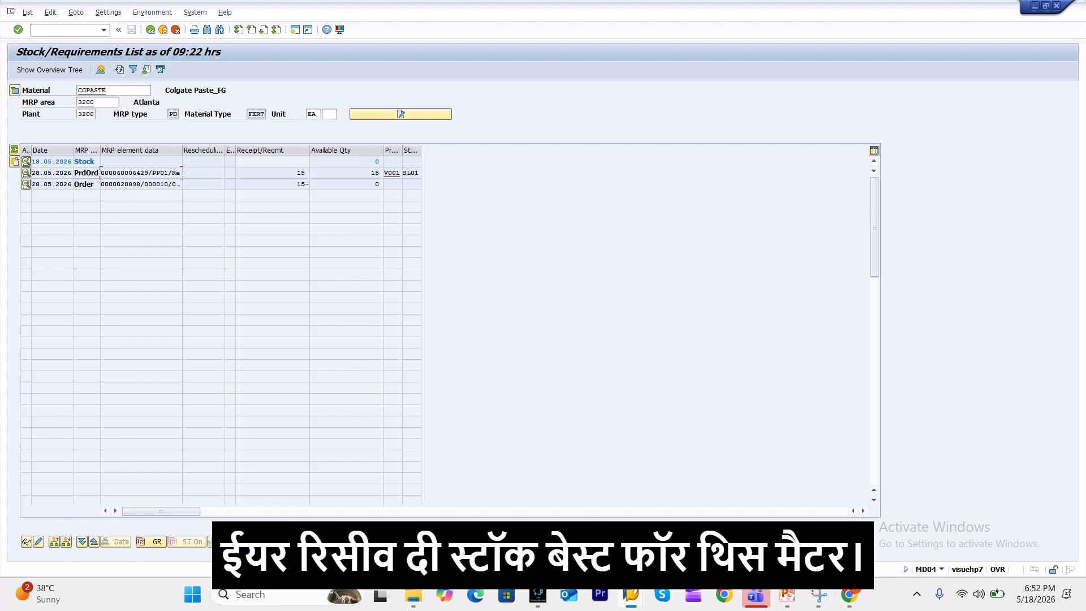
left_click_drag(149, 173, 108, 173)
key("ctrl+c")
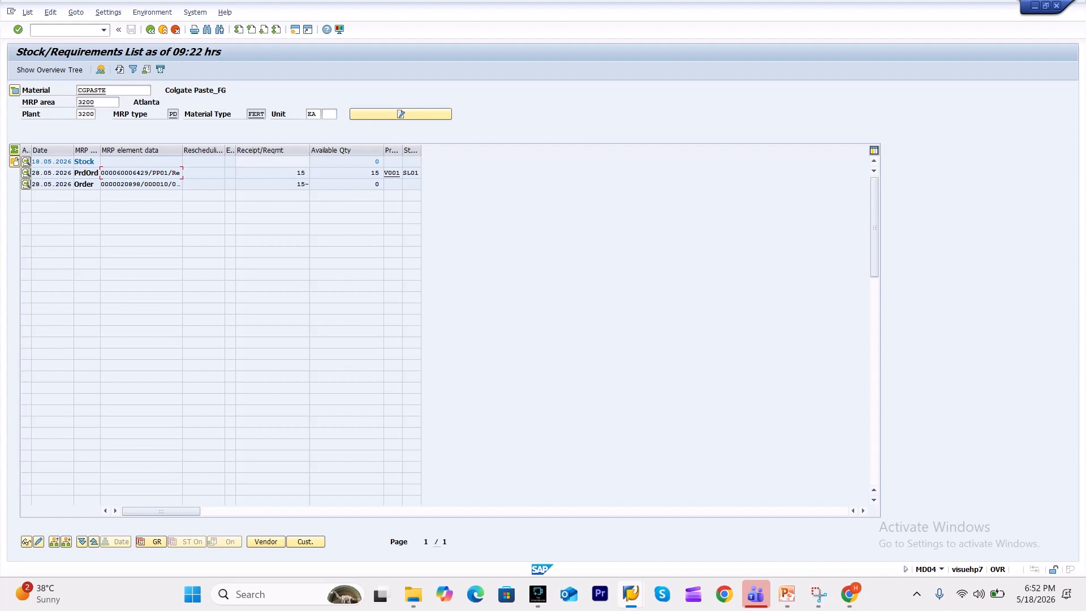
Run CO15 in a new session and open the confirmation for the copied production order number
key("ctrl+slash")
type("/oco1")
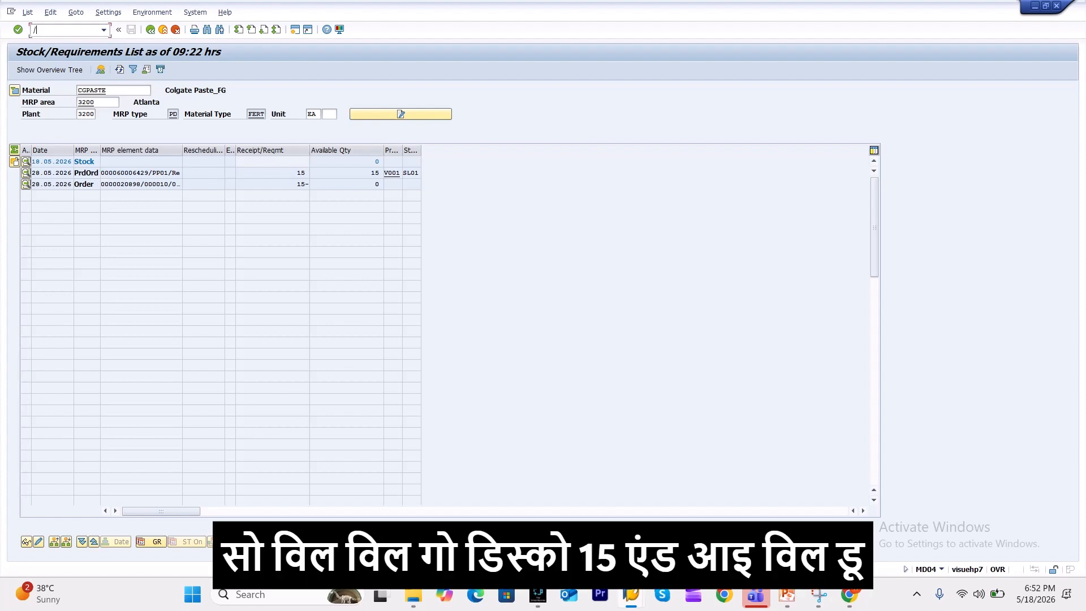
type("5")
key("Return")
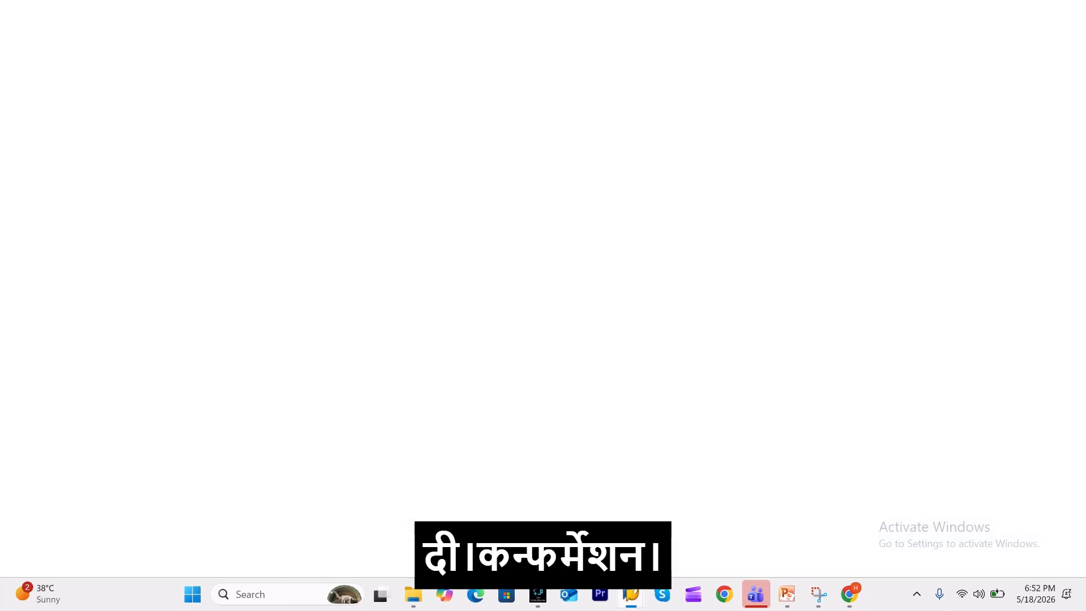
key("ctrl+v")
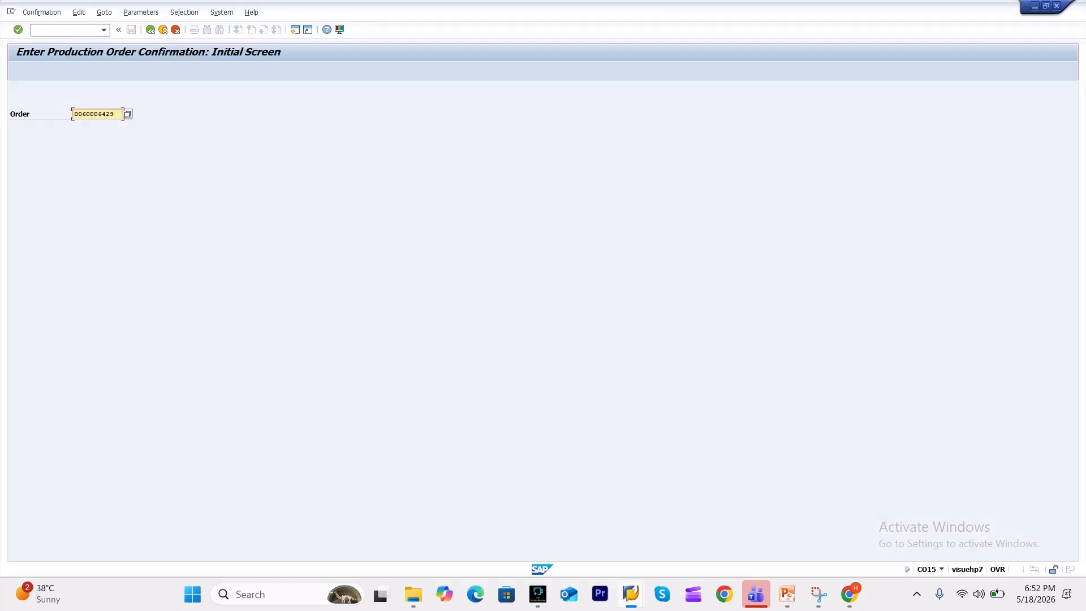
key("Return")
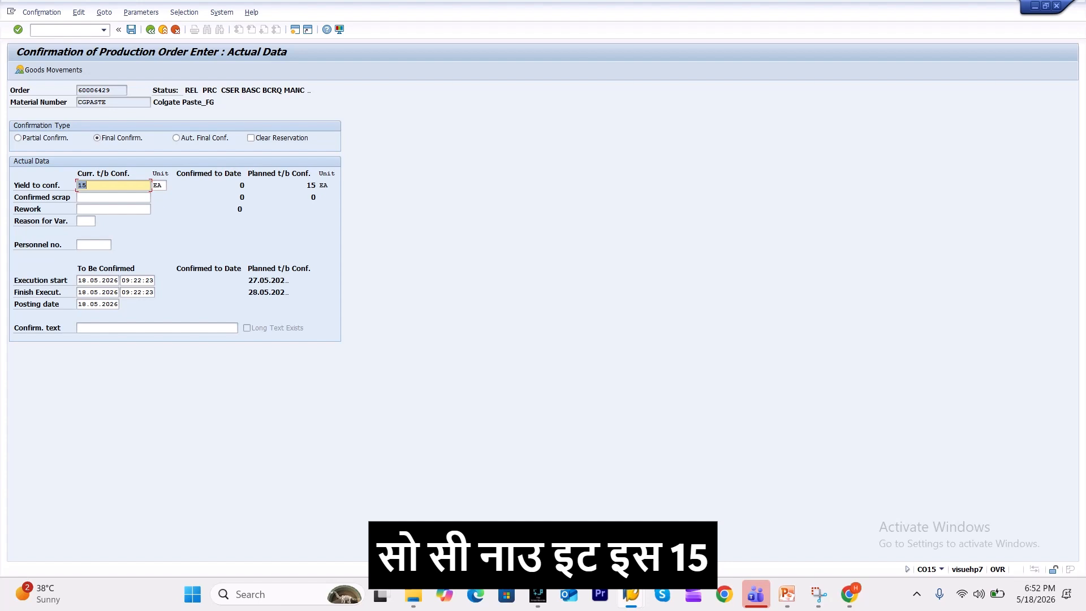
Open the confirmation's goods movements and check the quantity, movement type and batch of the CGPASTE receipt
left_click(102, 185)
left_click(49, 70)
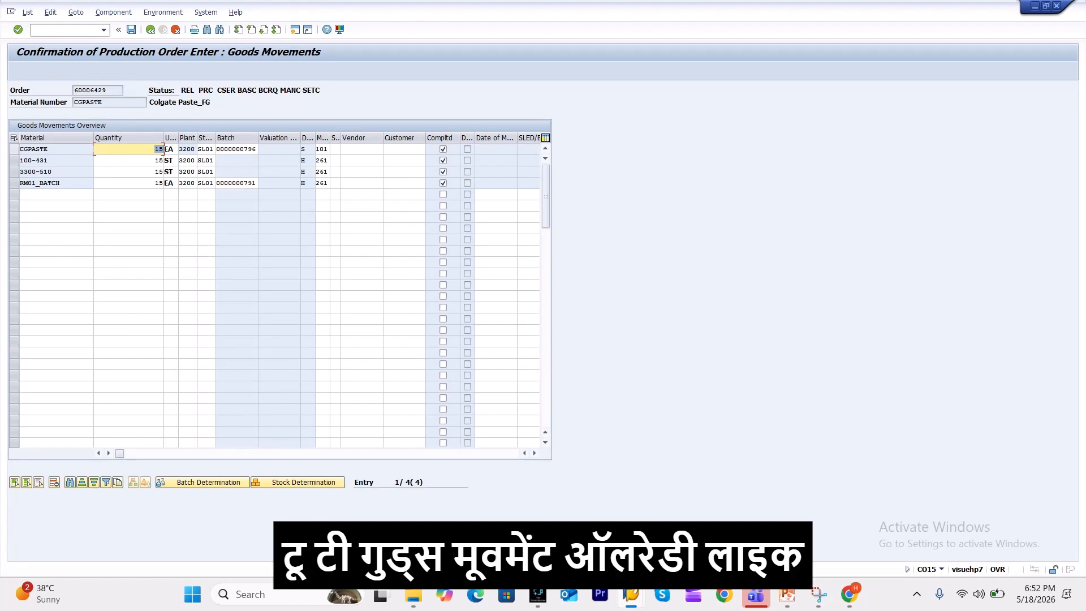
left_click(14, 150)
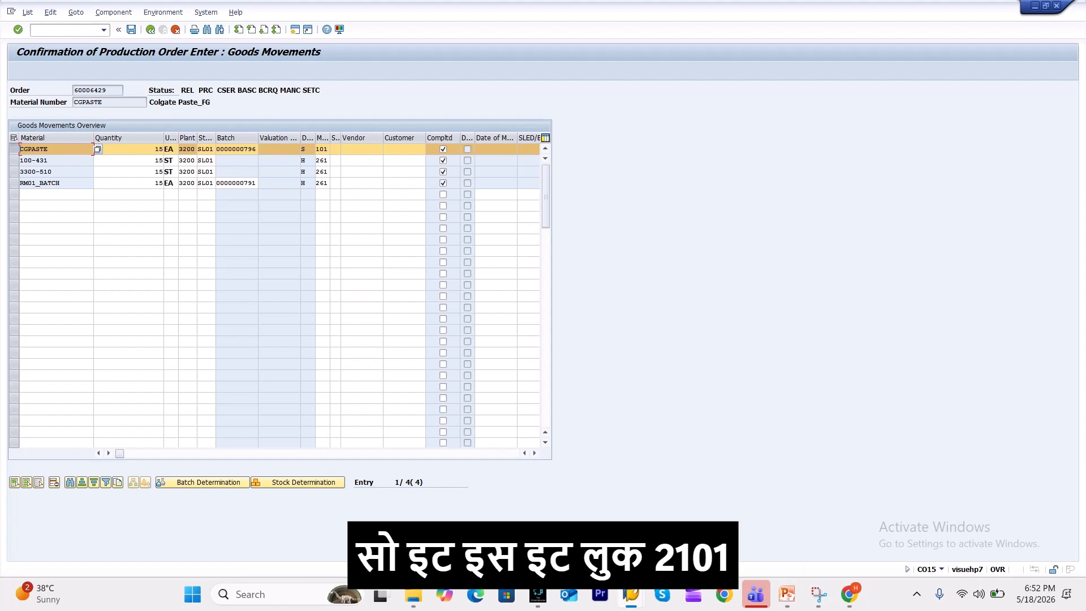
left_click(141, 149)
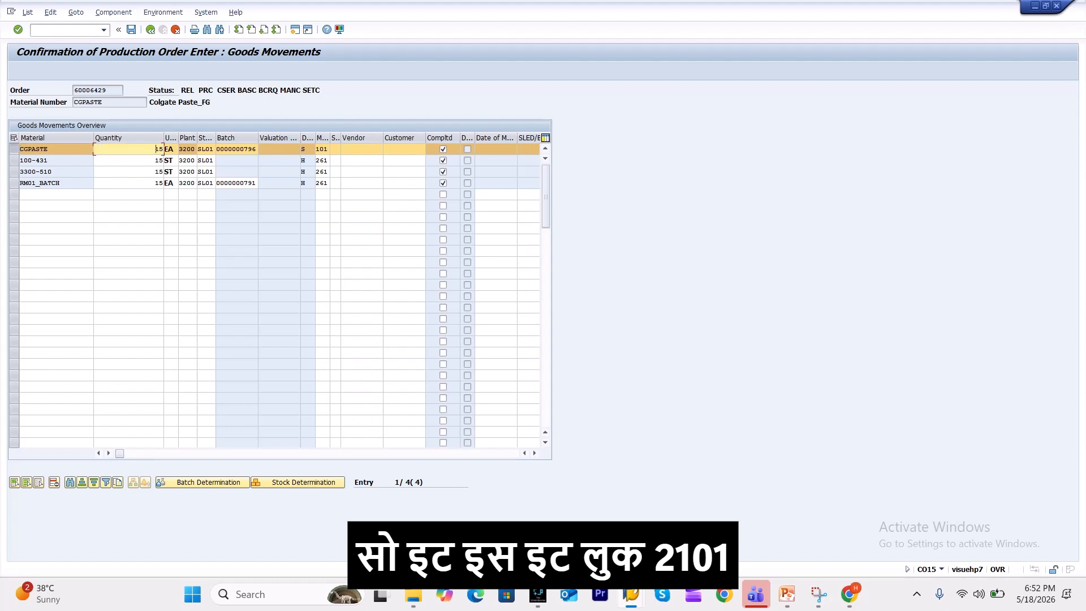
left_click(321, 149)
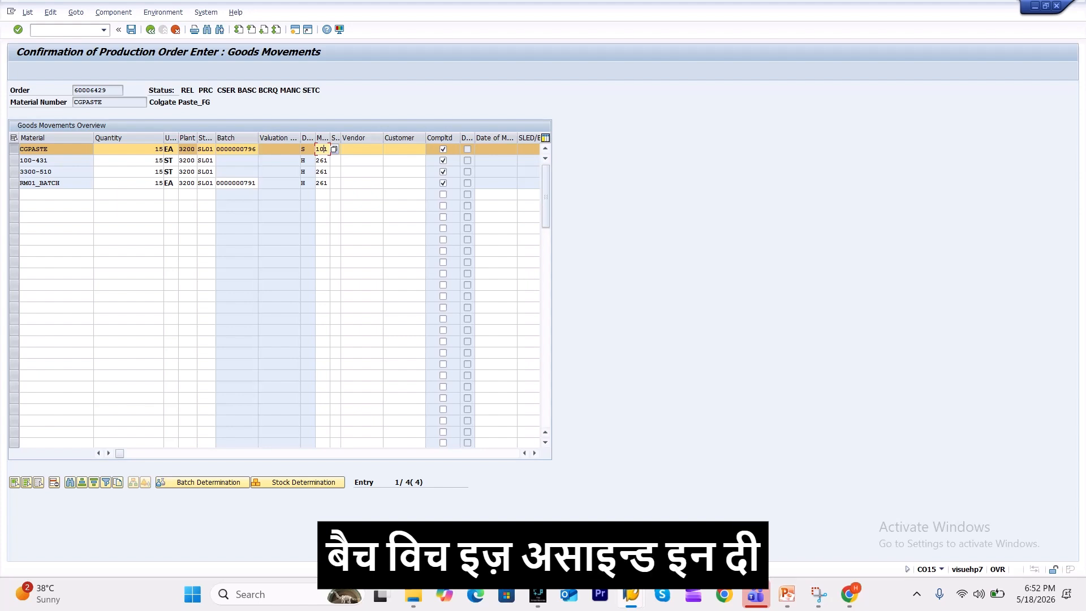
left_click(253, 149)
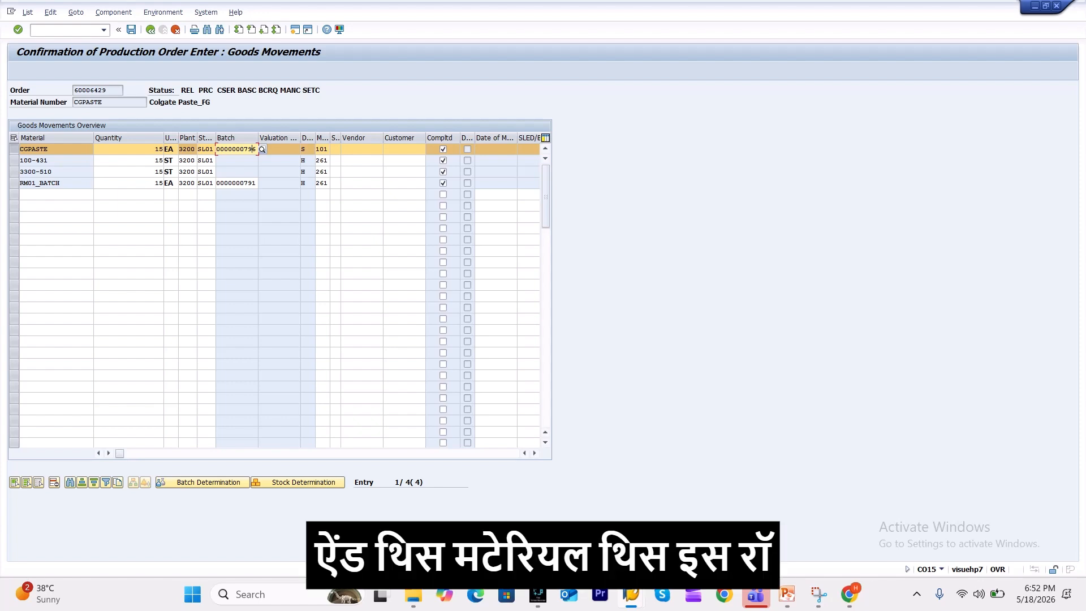
Check the movement type and batch of the RM01_BATCH consumption line in the goods movements overview
left_click(15, 183)
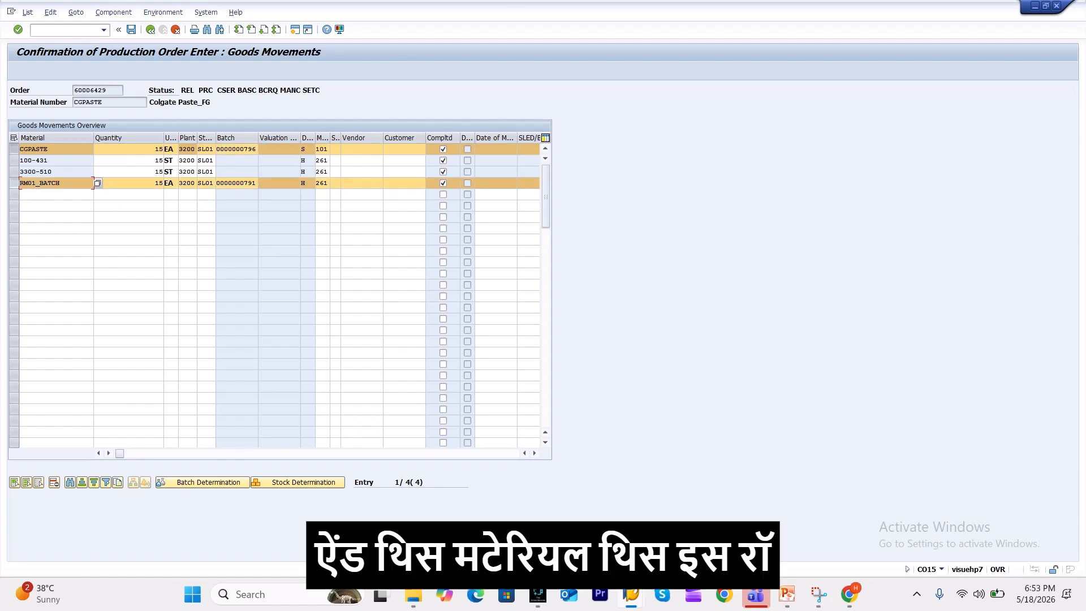
left_click(14, 150)
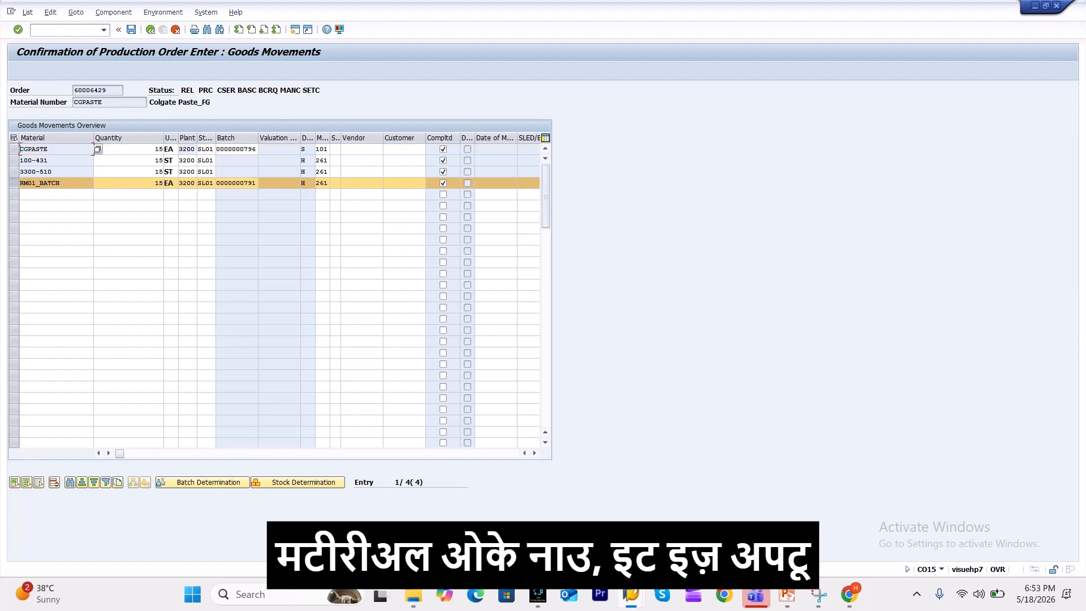
left_click(322, 183)
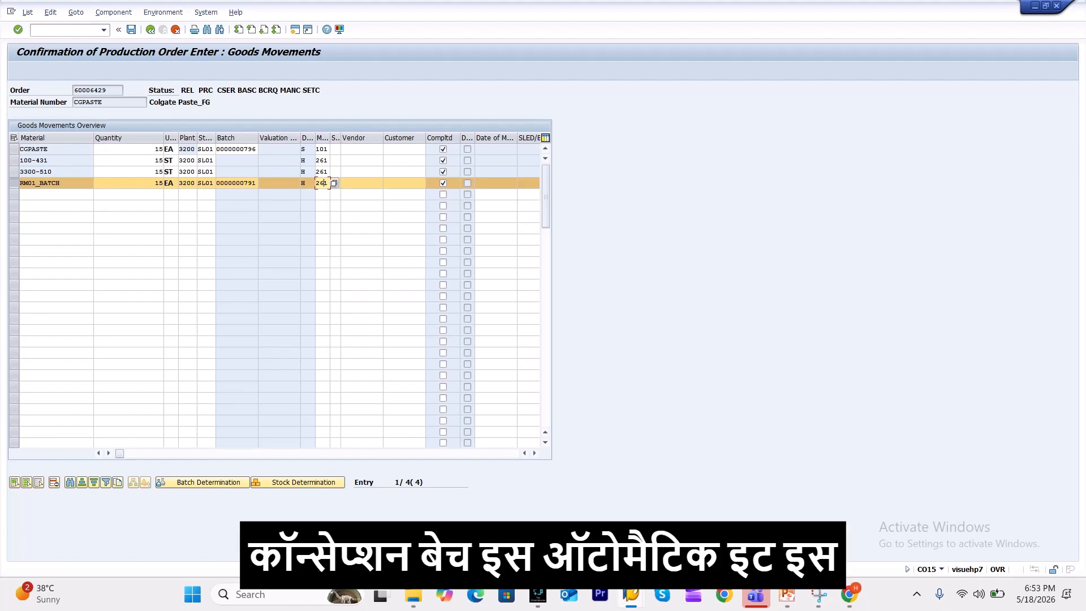
left_click(254, 183)
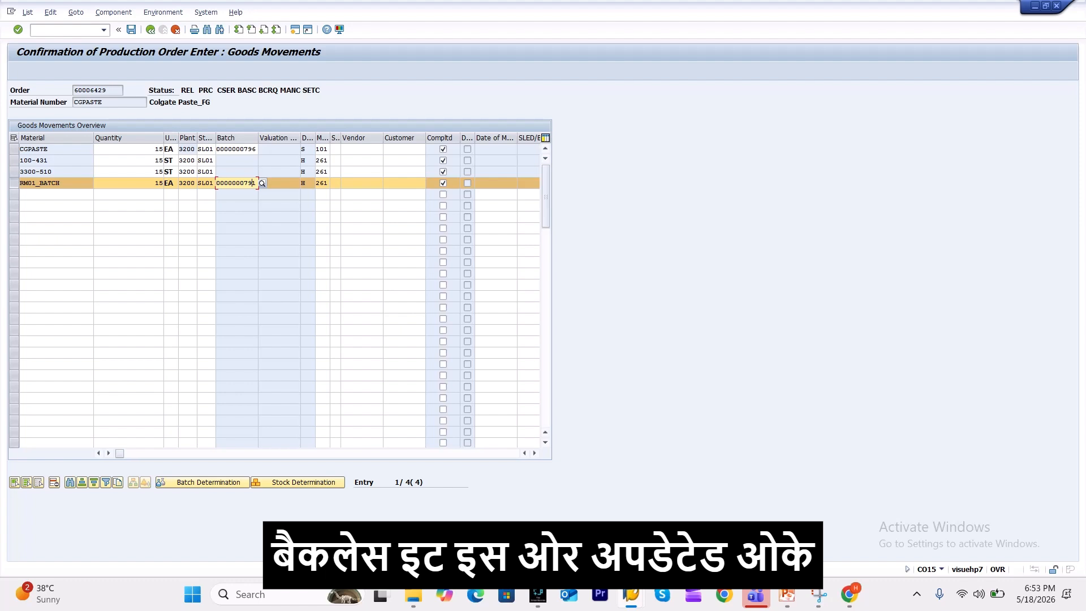
left_click(15, 183)
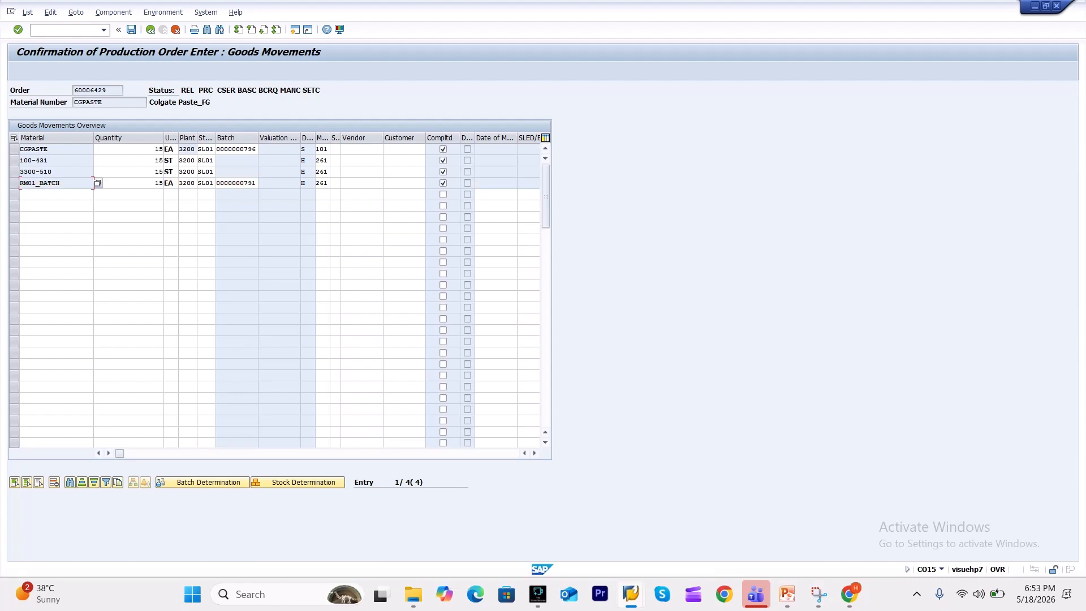
Save the production order confirmation, leave the message log and decline to correct the goods movement errors
key("ctrl+s")
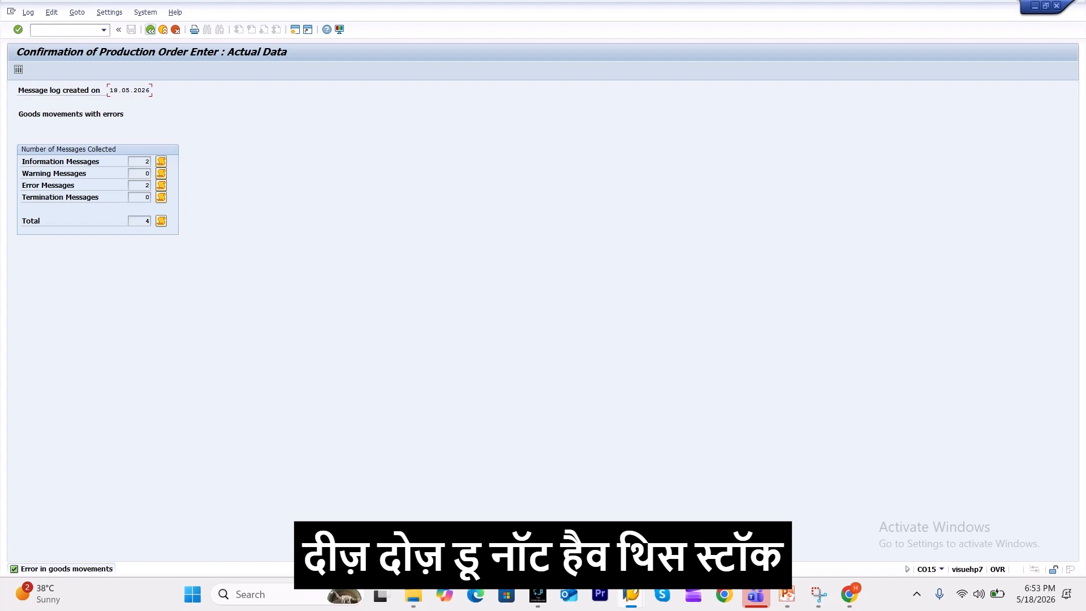
left_click(150, 29)
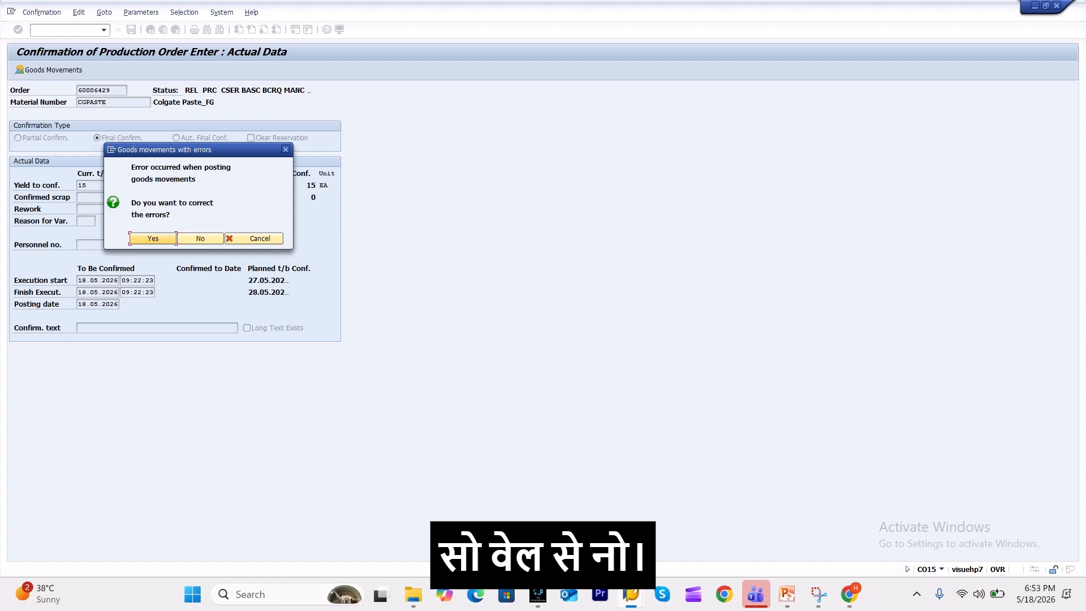
left_click(201, 239)
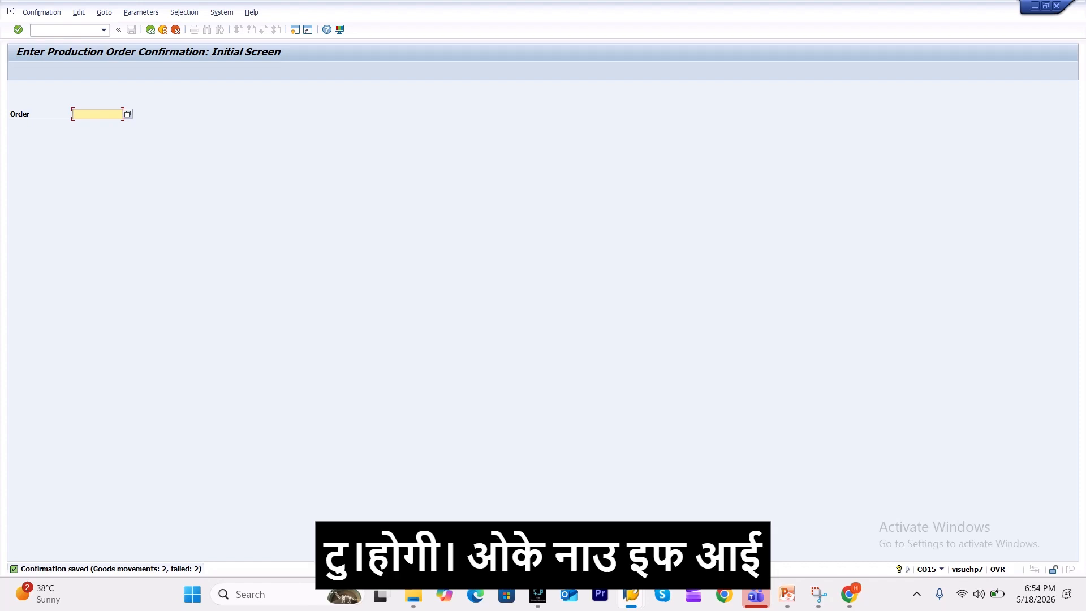
Run MMBE for CGPASTE in plant 3200 and check the batch and its unrestricted-use stock in storage location SL01
left_click(64, 30)
type("/nmmmb")
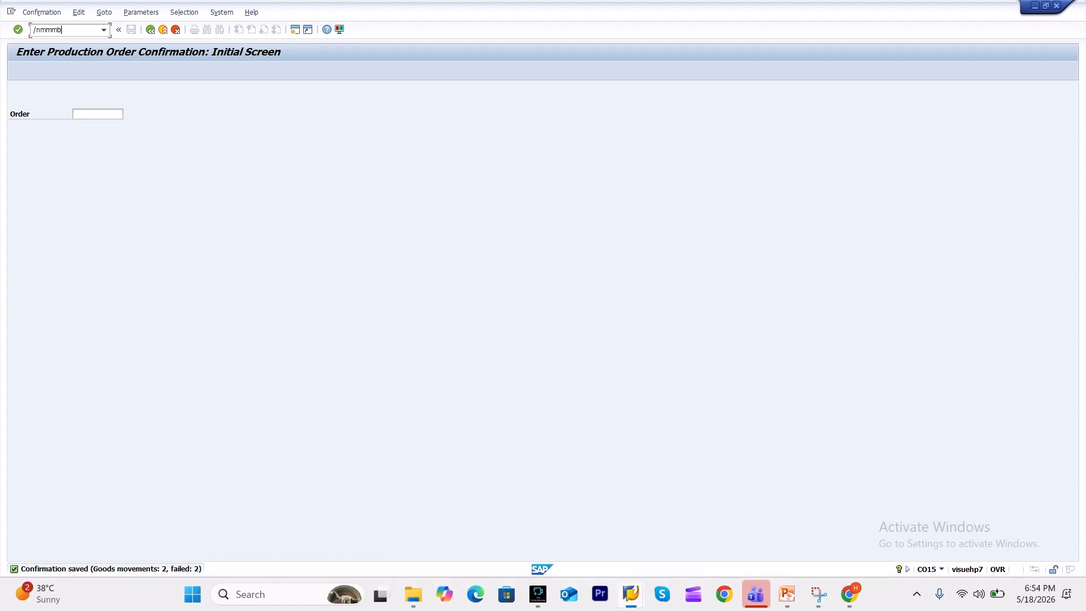
key("BackSpace")
key("BackSpace")
key("BackSpace")
type("be")
key("Return")
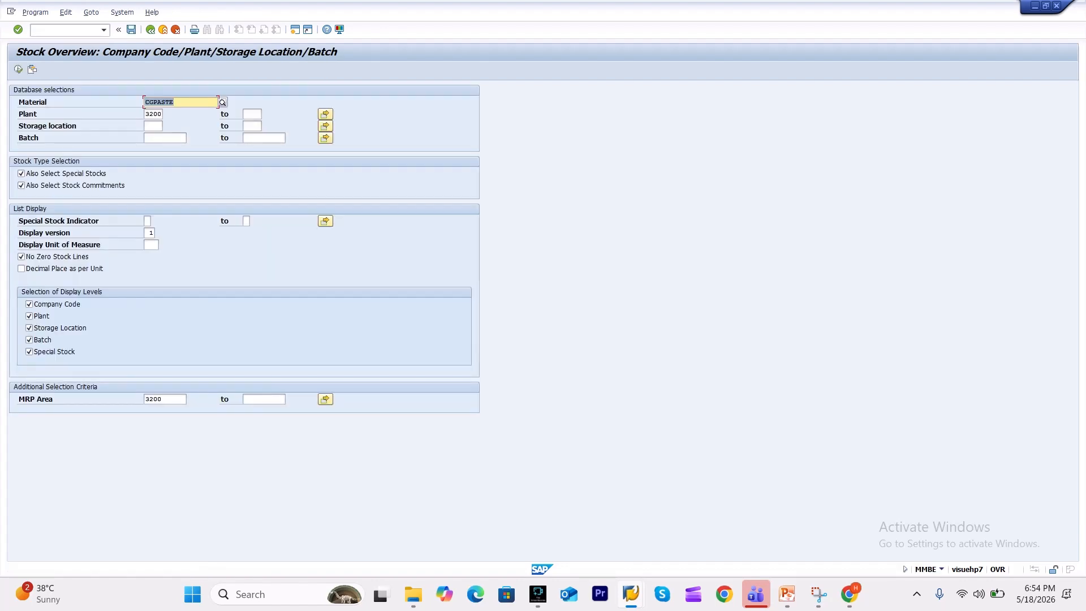
left_click(18, 69)
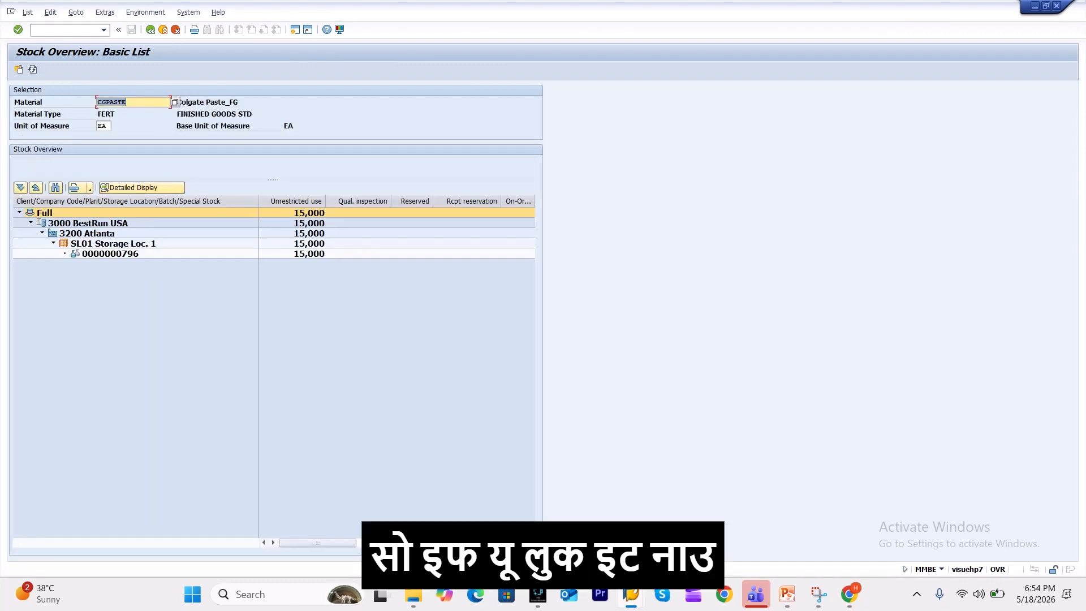
left_click(110, 254)
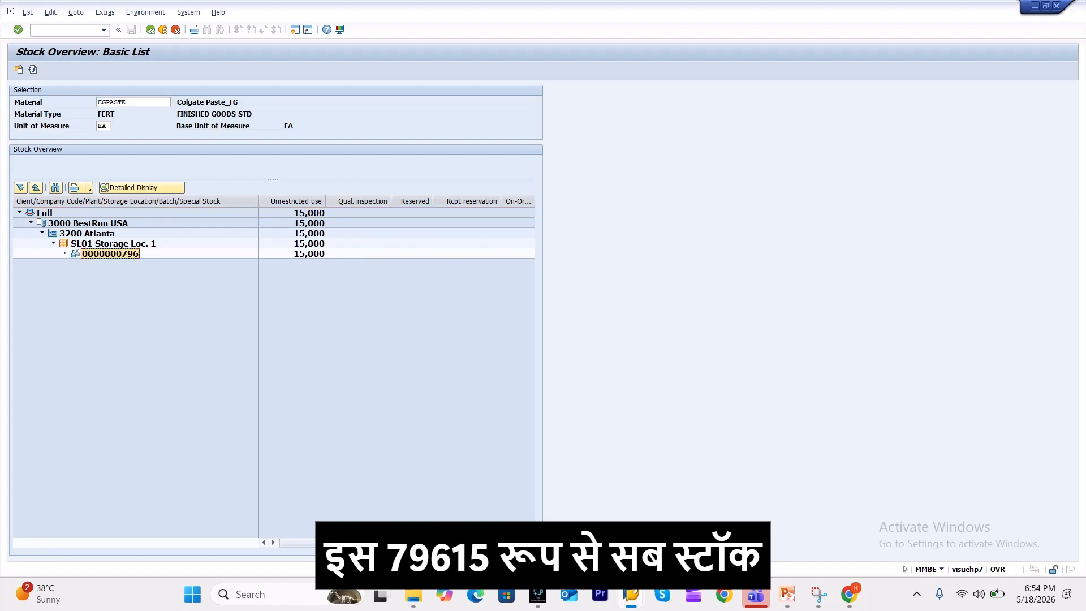
left_click(308, 254)
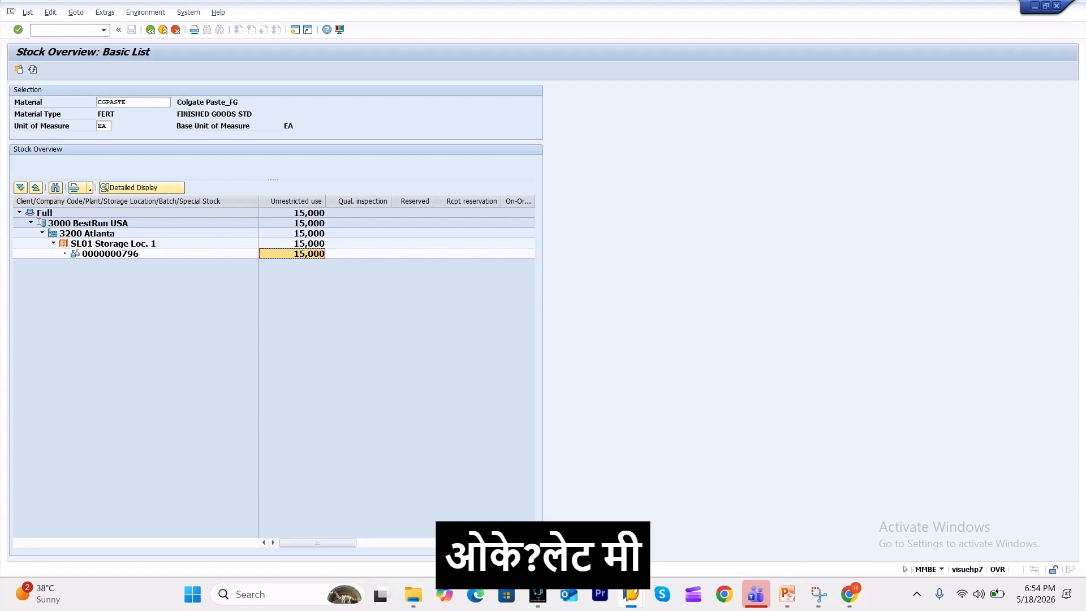
Switch to the open MD02 session, run MD04 for CGPASTE and open its sales order requirement in change mode
left_click(631, 594)
left_click(845, 509)
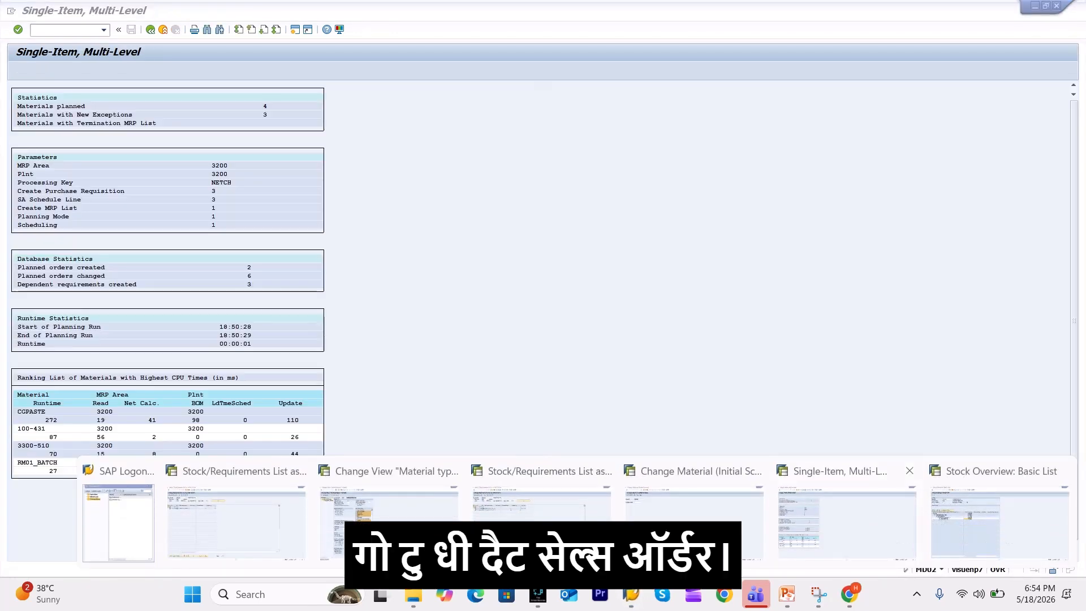
type("/nmd04")
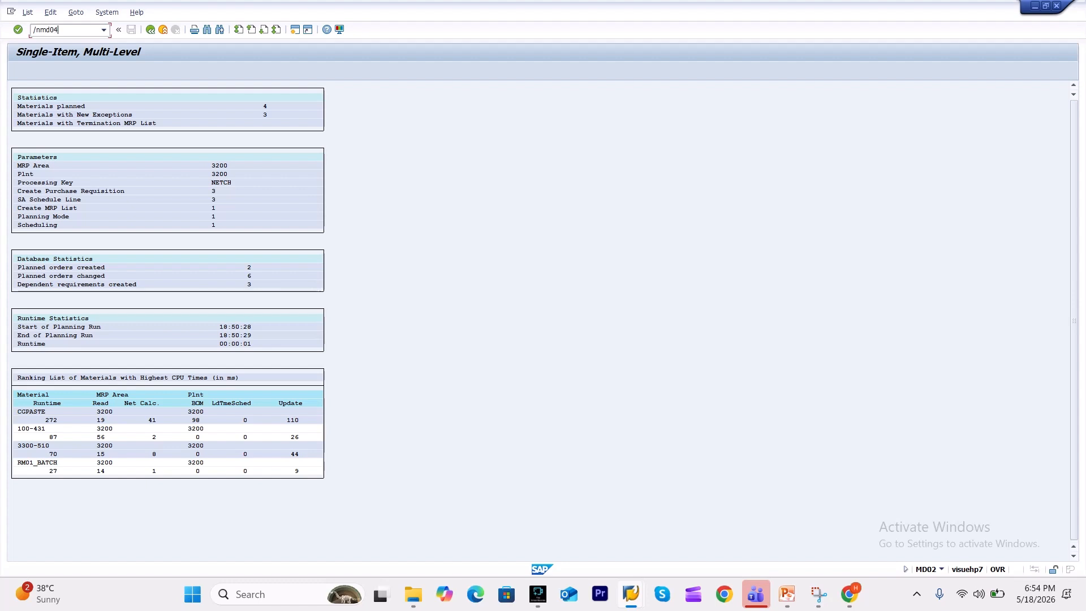
key("Return")
key("Return")
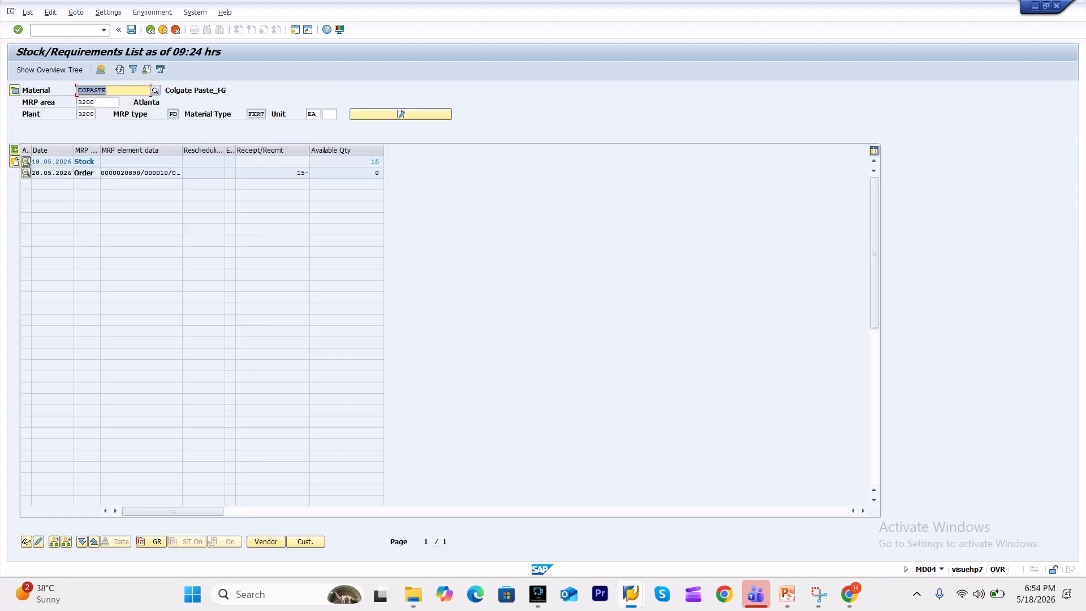
double_click(124, 173)
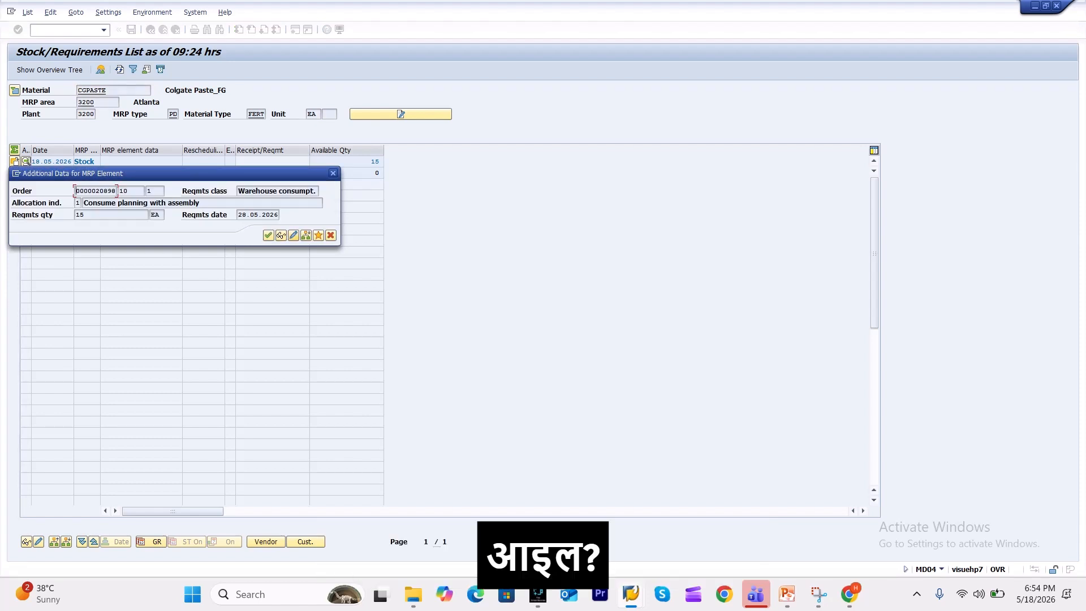
left_click(294, 235)
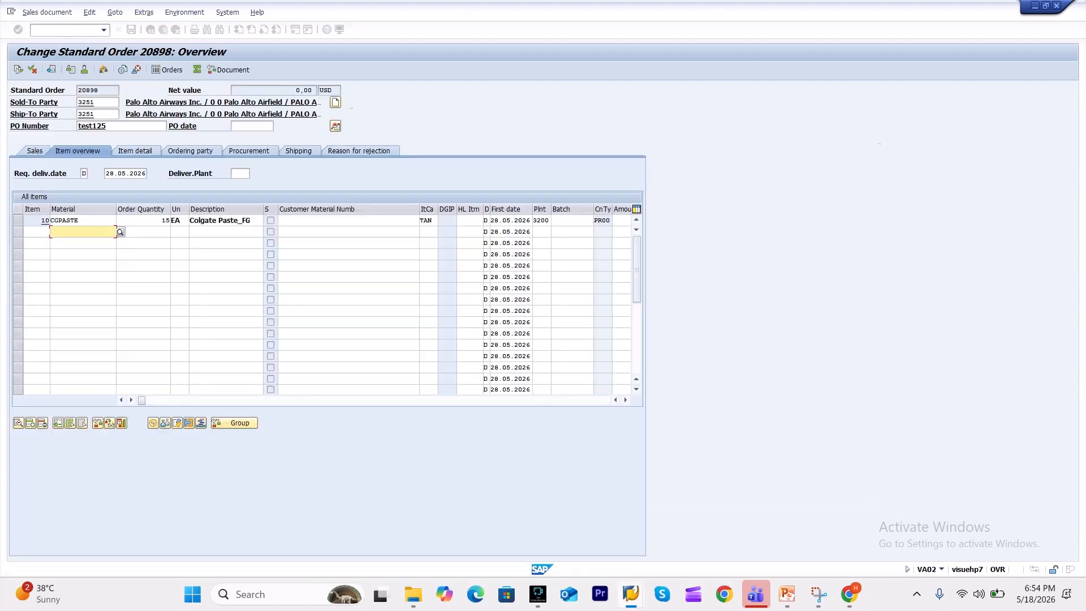
Return to the stock/requirements list and check the available quantity on the CGPASTE stock line
key("F3")
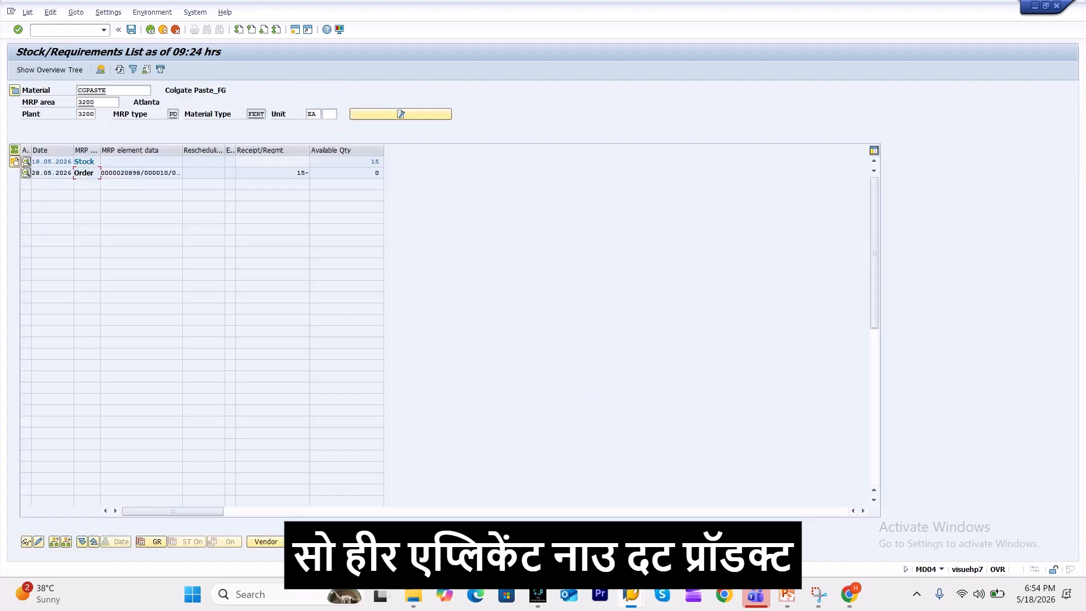
left_click(141, 161)
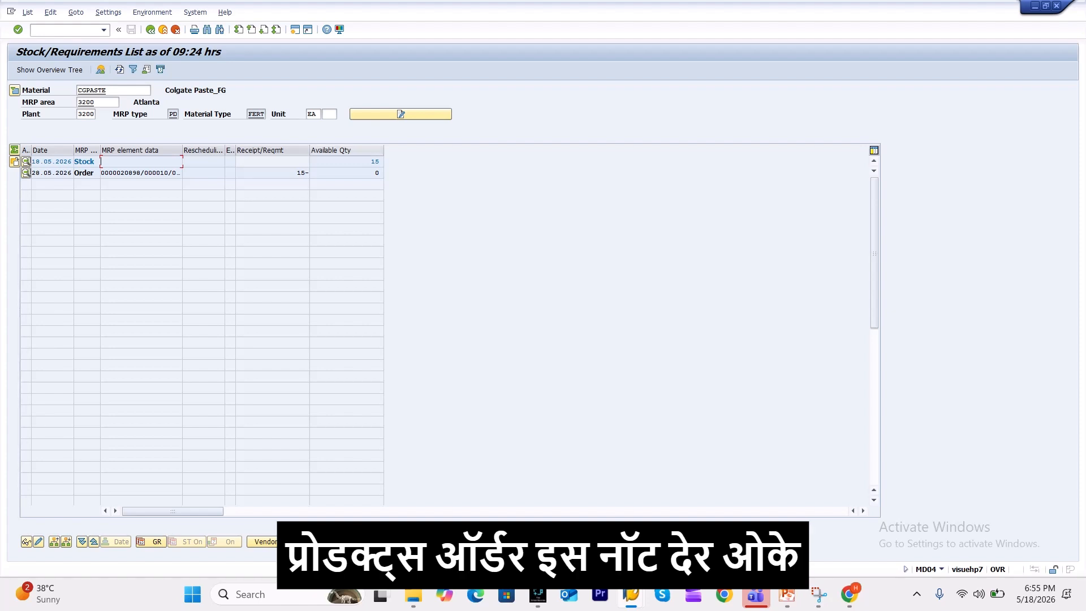
left_click(362, 162)
left_click_drag(371, 162, 380, 162)
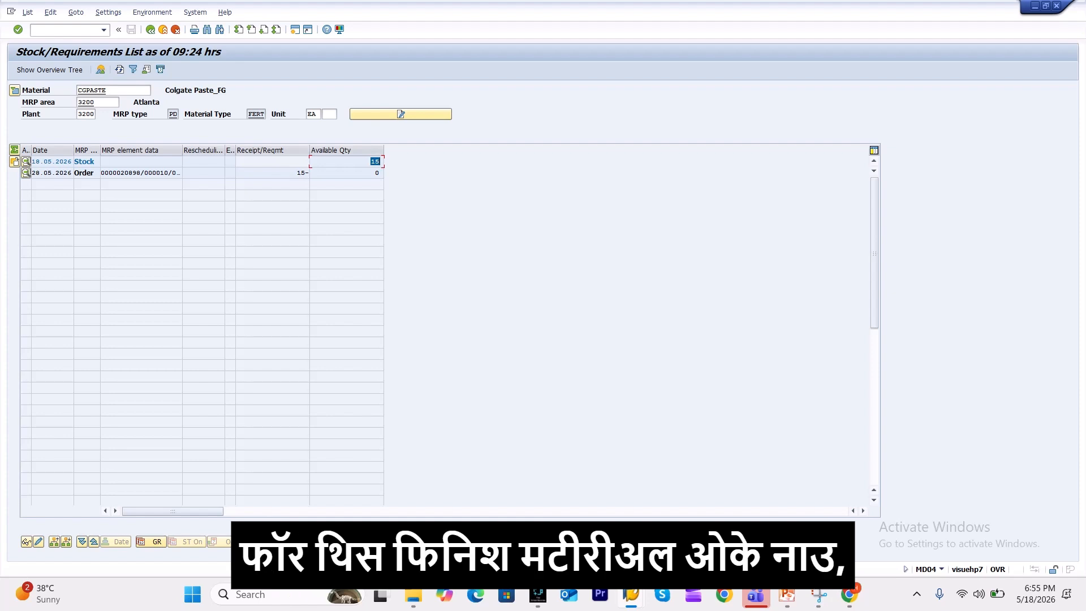
Reopen the sales order from its requirement line and start an outbound delivery for item 10, leaving the message log
left_click(26, 173)
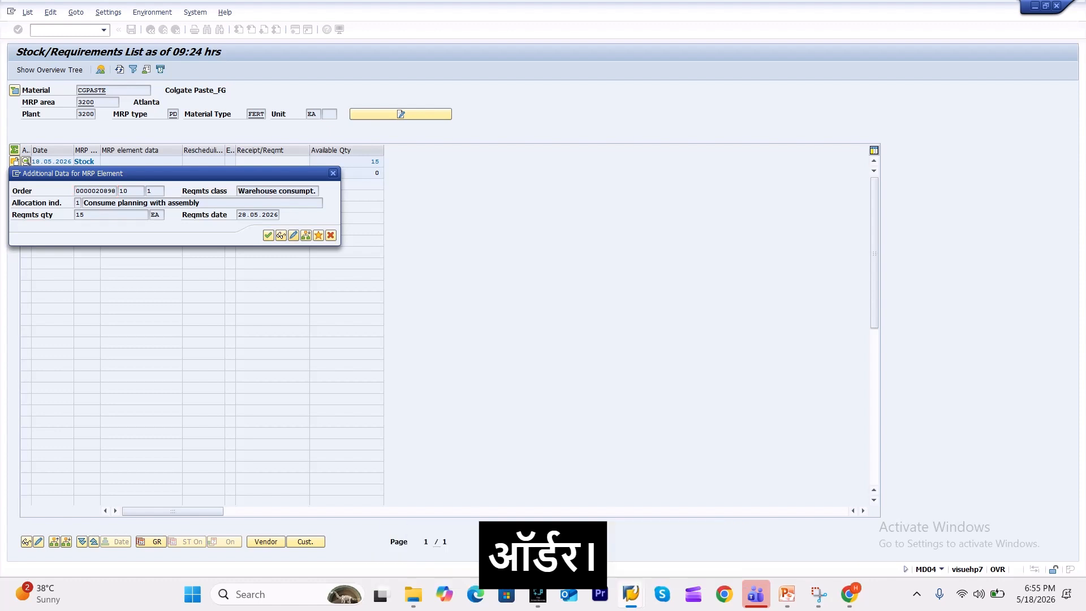
left_click(281, 235)
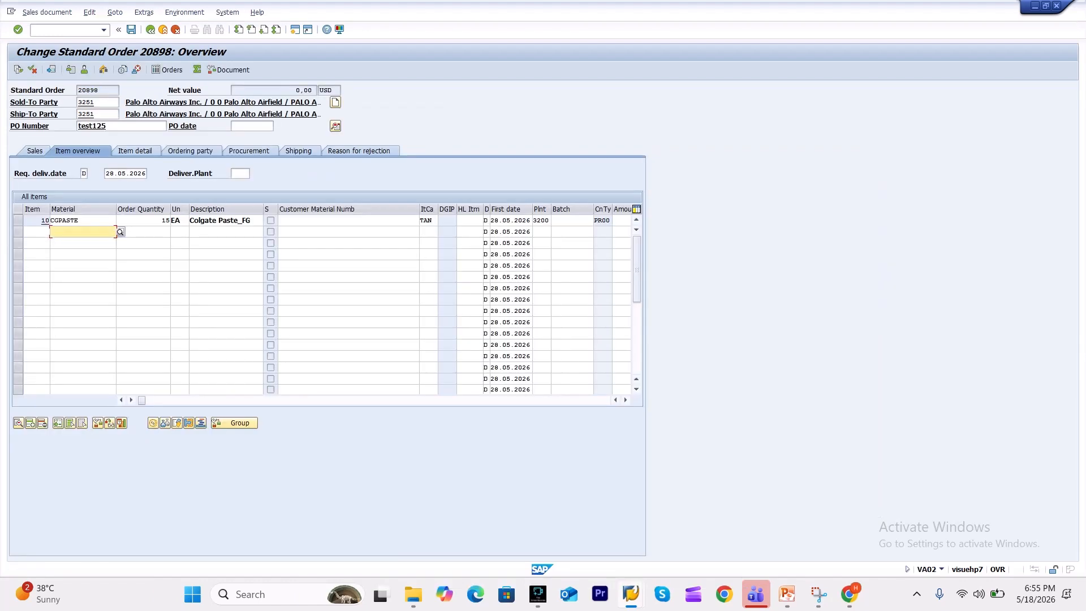
left_click(19, 220)
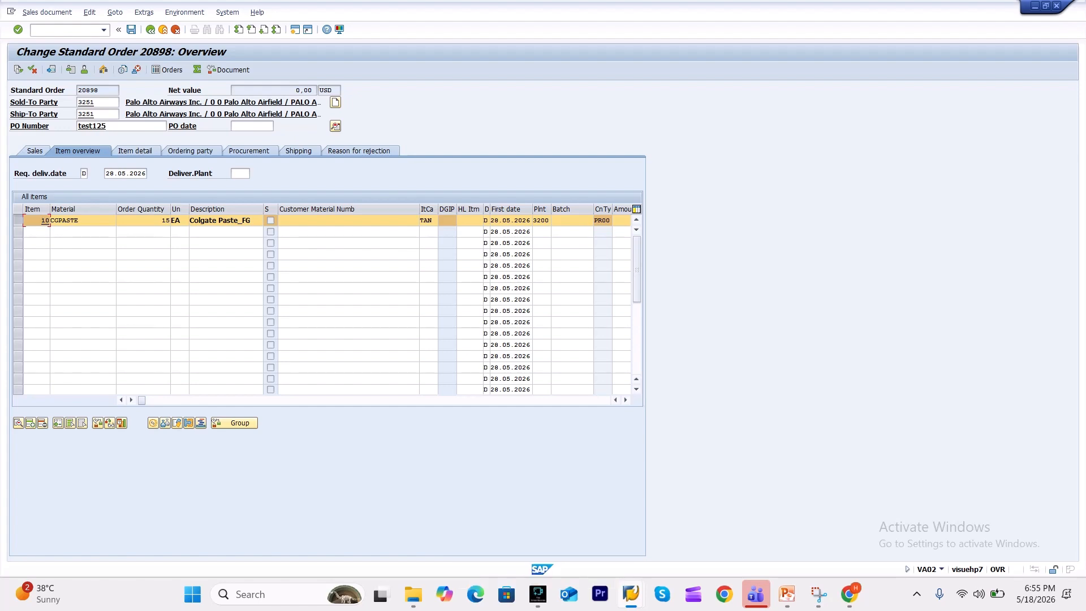
left_click(47, 11)
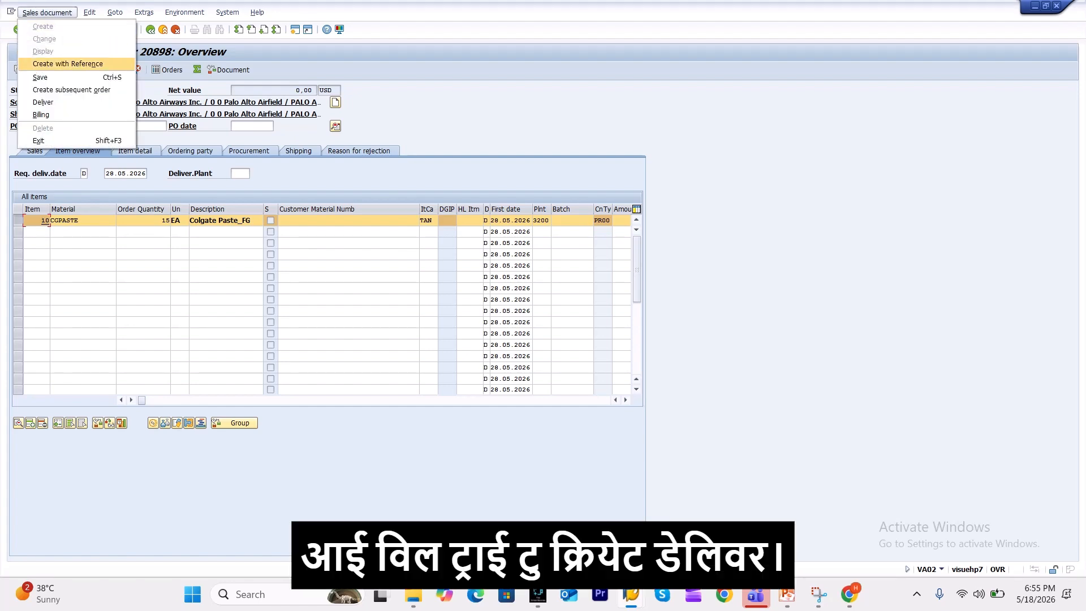
left_click(43, 103)
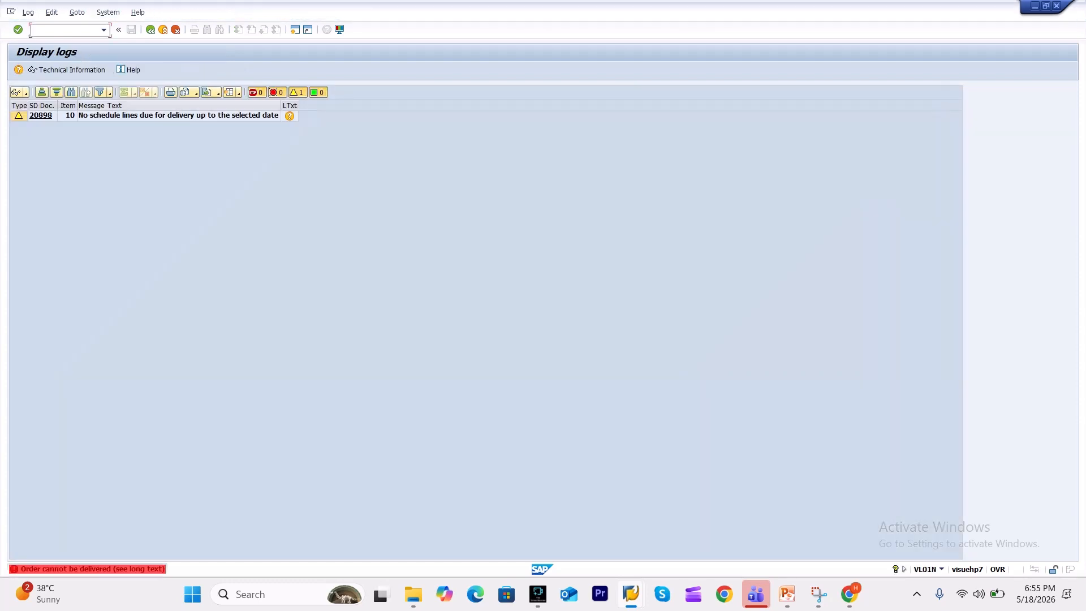
key("F3")
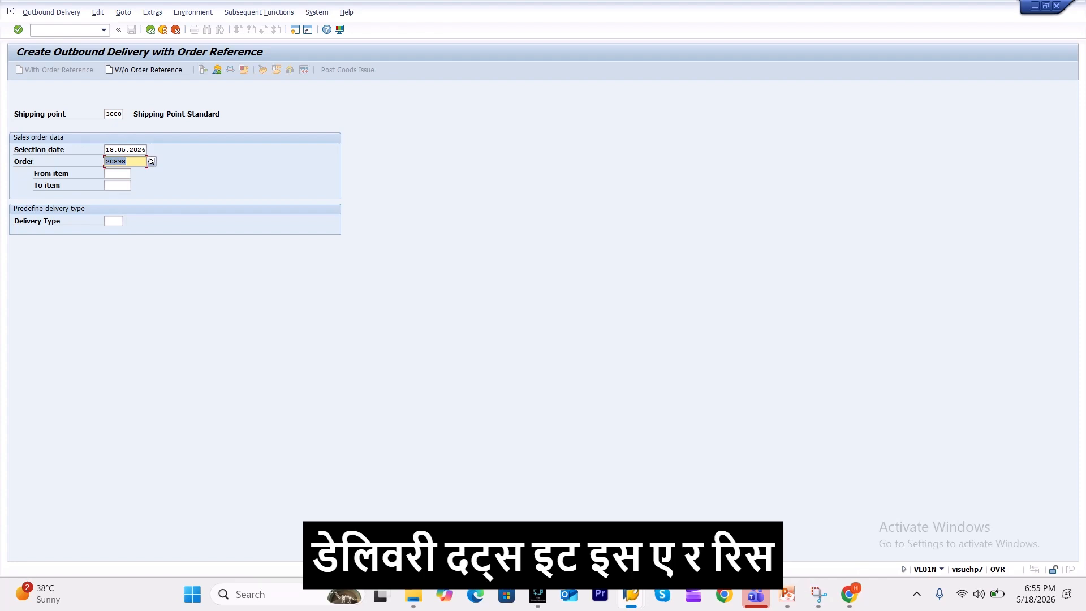
Set the delivery's selection date to 28.05.2026 and create the outbound delivery for the sales order
left_click(142, 149)
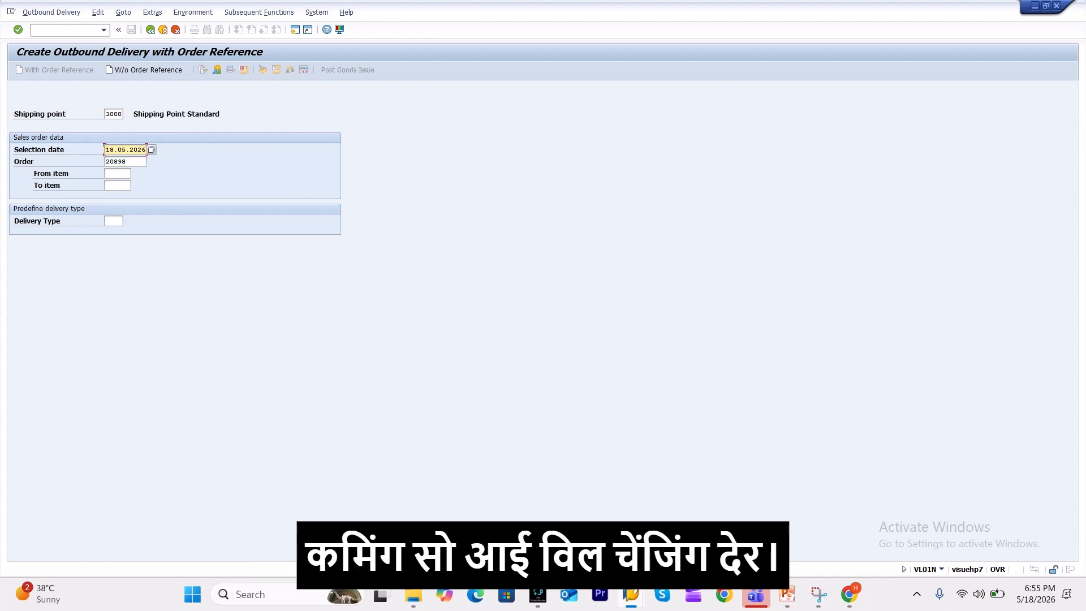
left_click(151, 149)
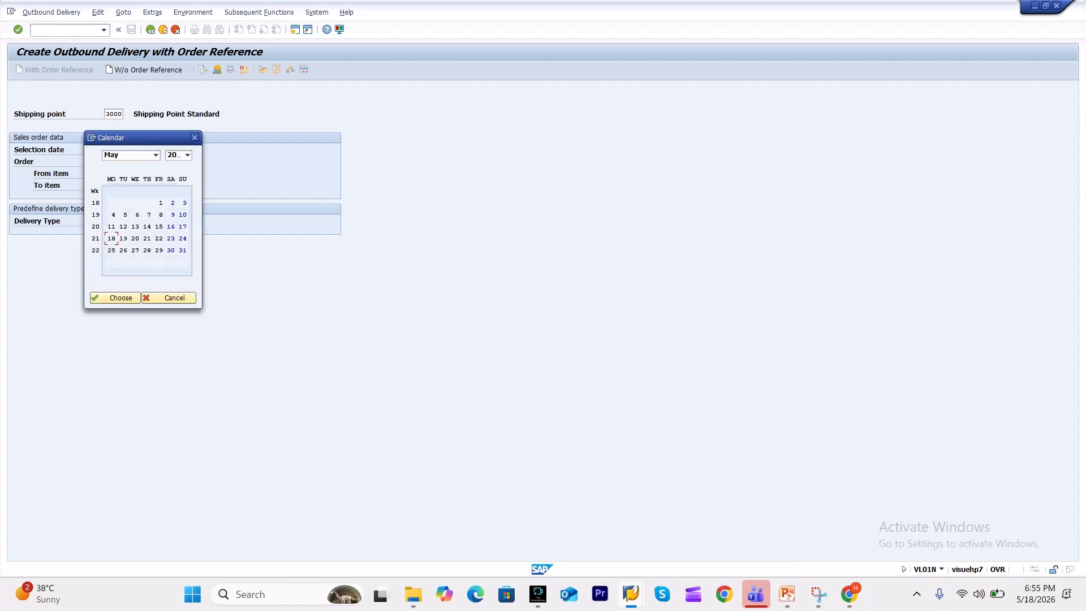
double_click(147, 250)
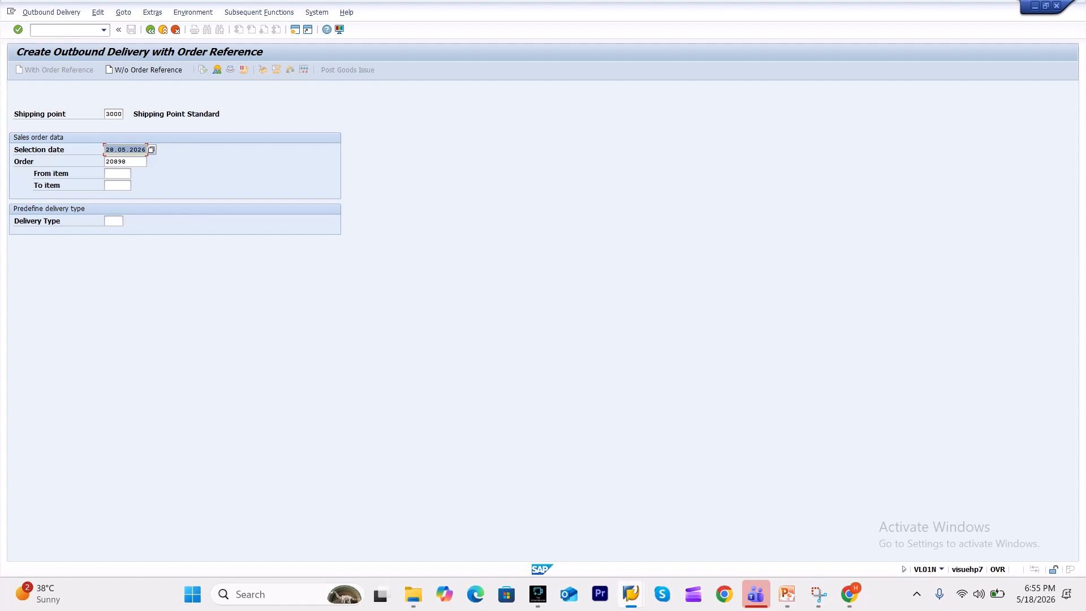
key("Return")
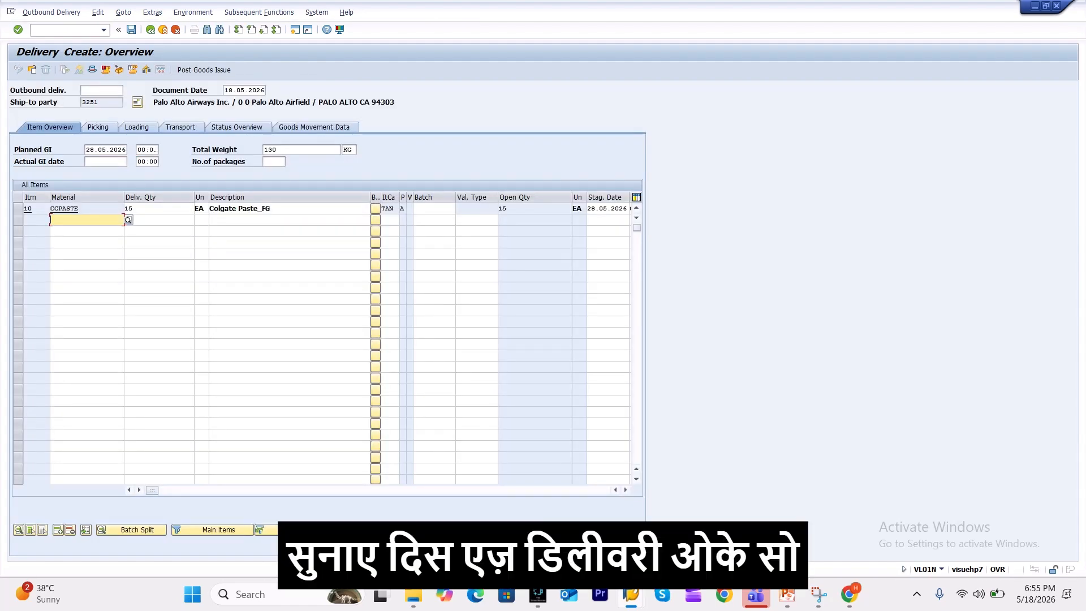
left_click(18, 209)
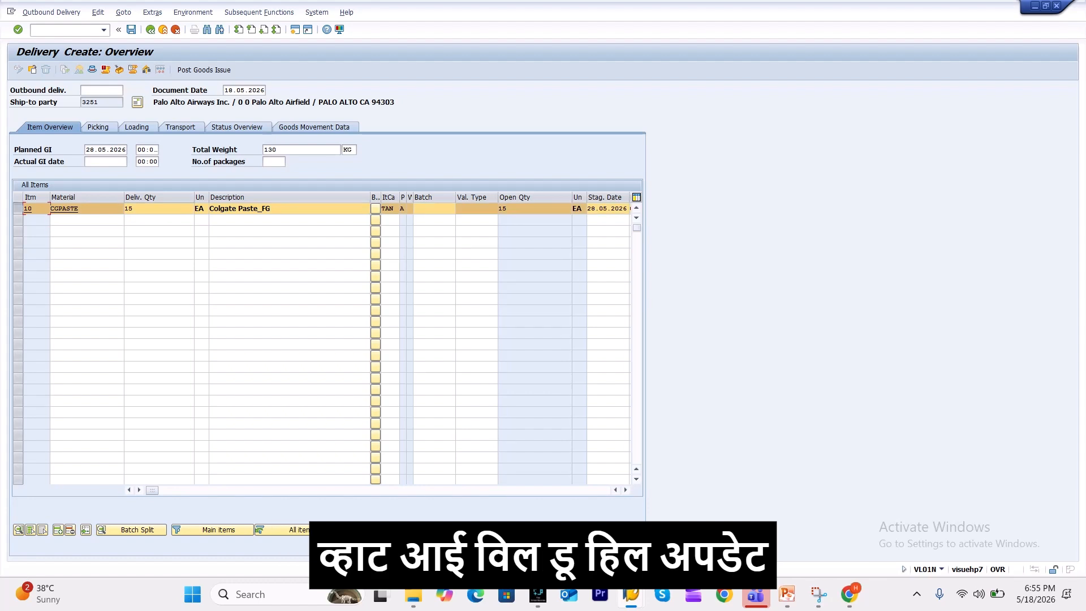
left_click(433, 209)
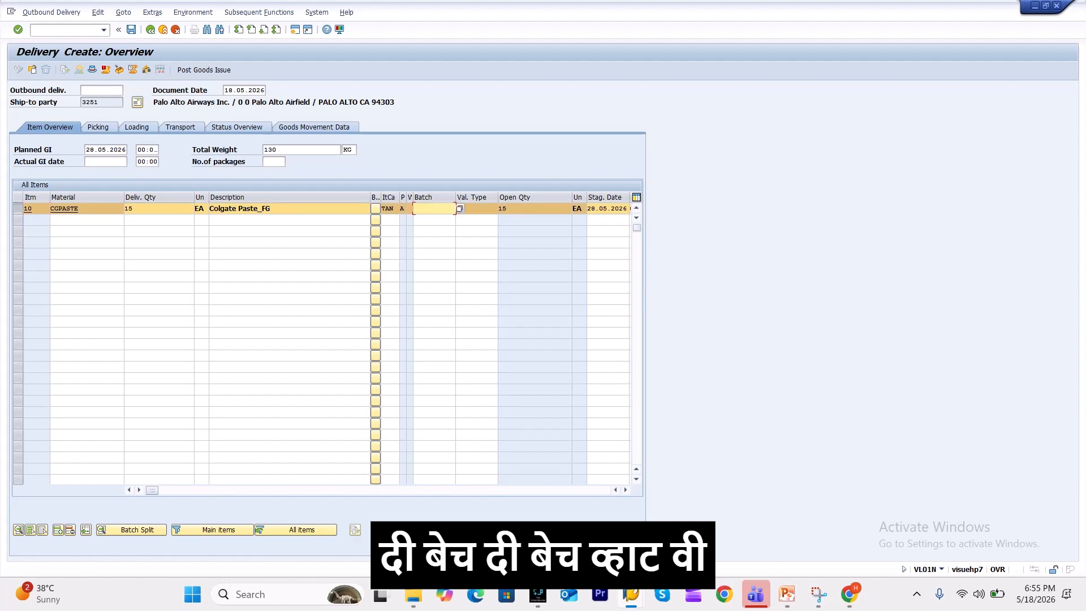
key("F4")
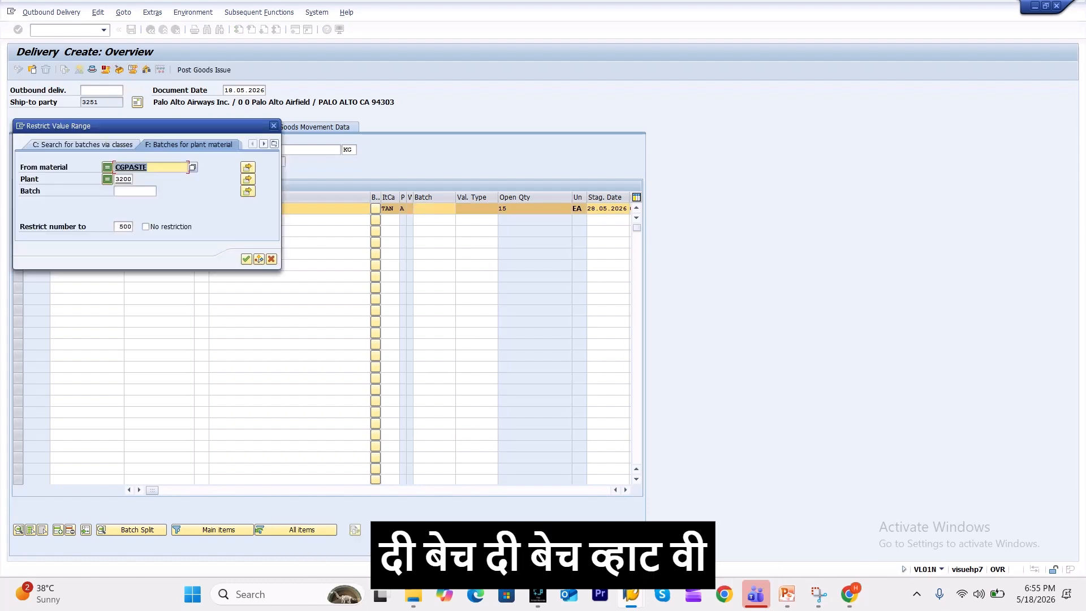
left_click(246, 259)
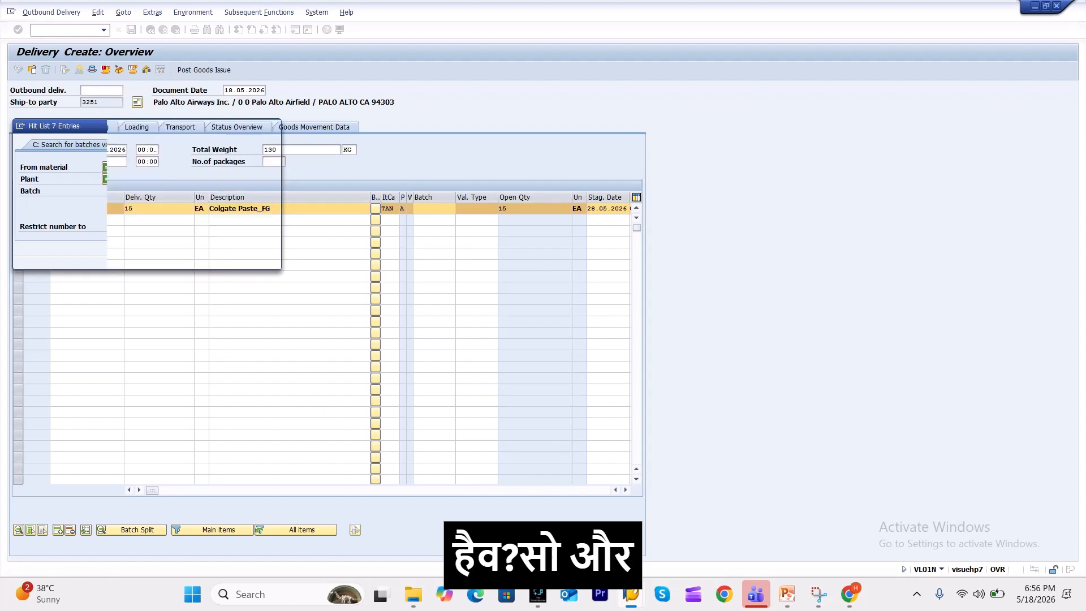
left_click(49, 235)
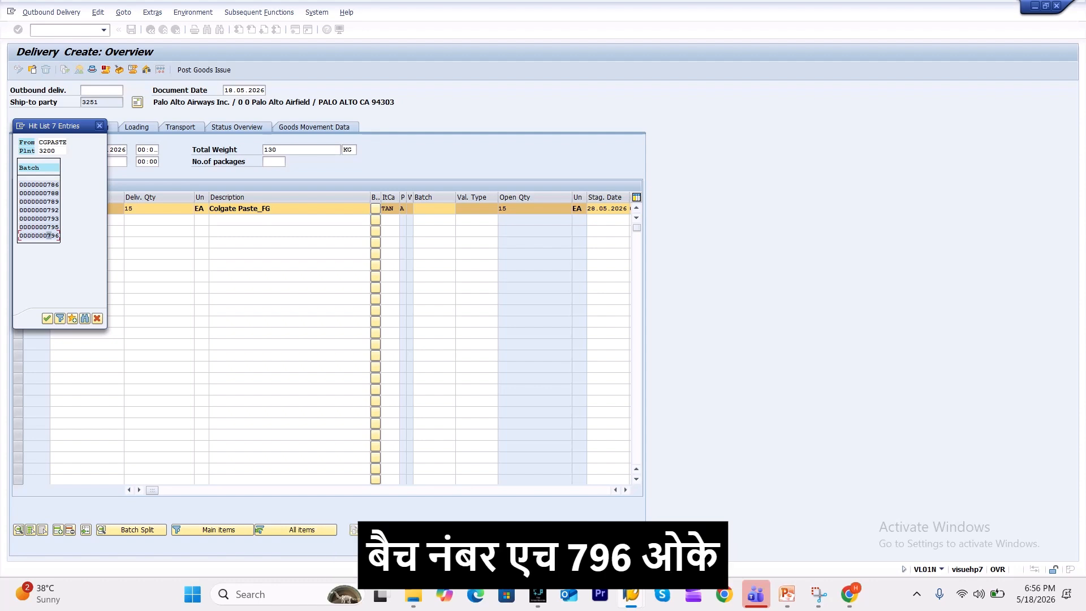
double_click(49, 235)
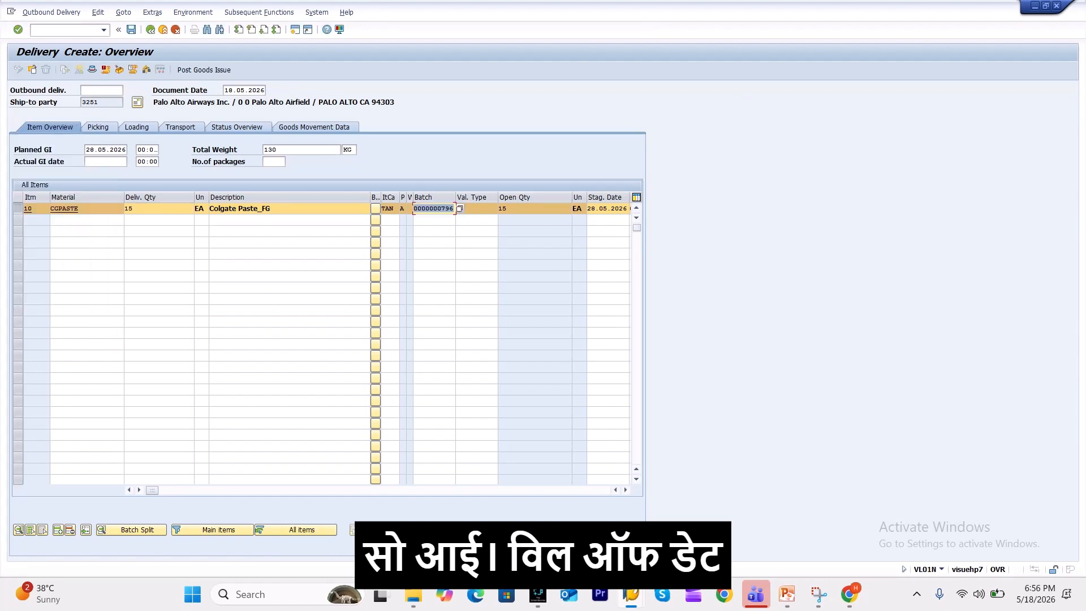
key("Return")
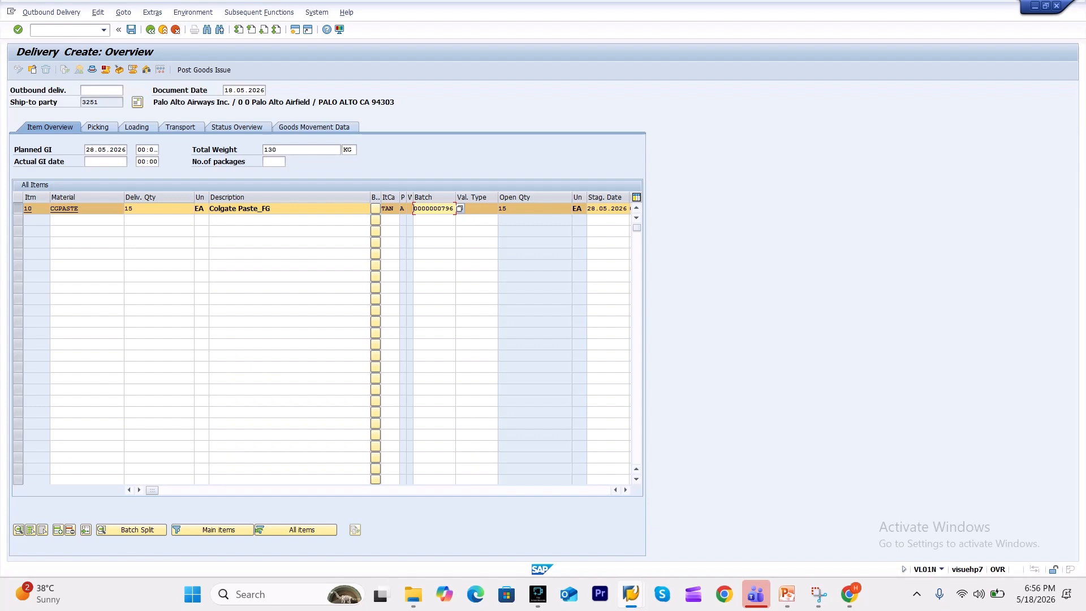
key("shift+Right")
key("shift+Right")
key("shift+Right")
key("shift+Right")
key("shift+Right")
key("shift+Right")
key("shift+Right")
key("shift+Right")
key("shift+Right")
key("shift+Right")
left_click(434, 209)
Set the picked quantity of item 10 to 15 and show the delivery's goods movement data
left_click(101, 128)
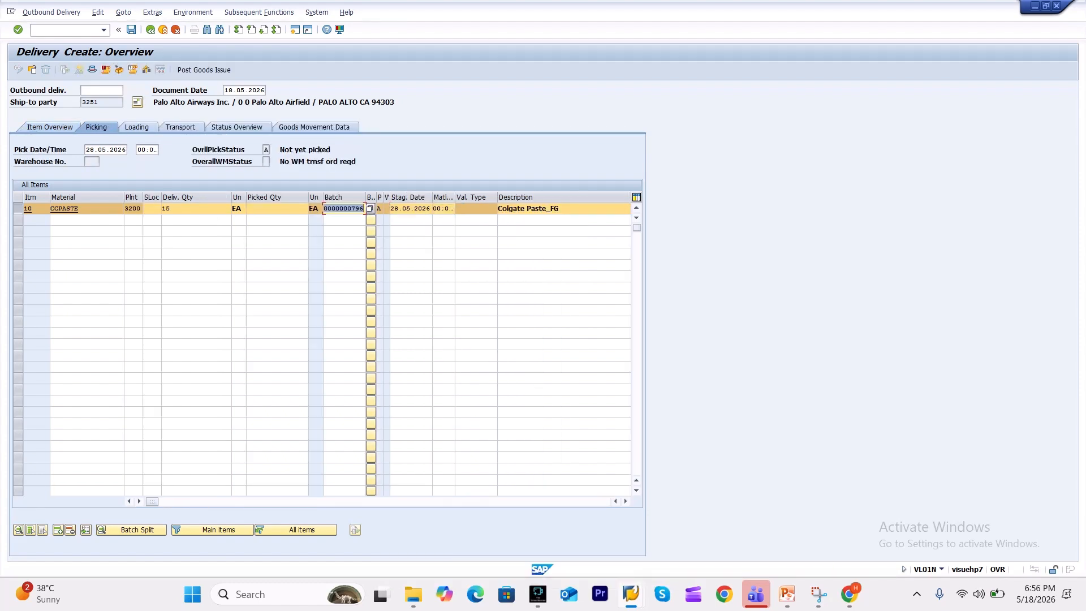
left_click(277, 208)
type("15")
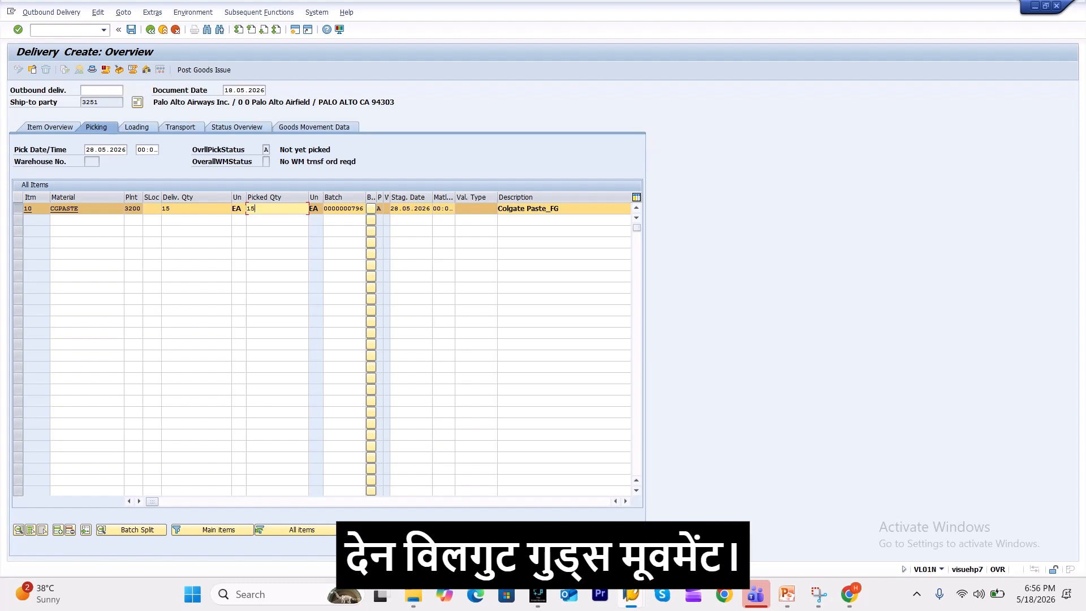
left_click(314, 127)
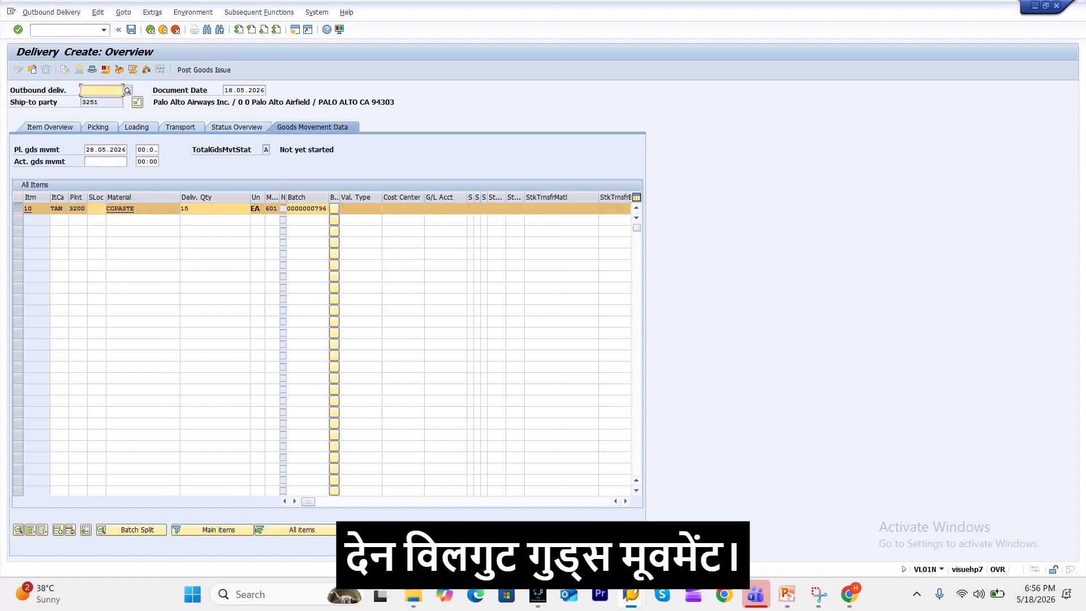
Set the storage location of item 10 to SL01 in the picking data
left_click(97, 128)
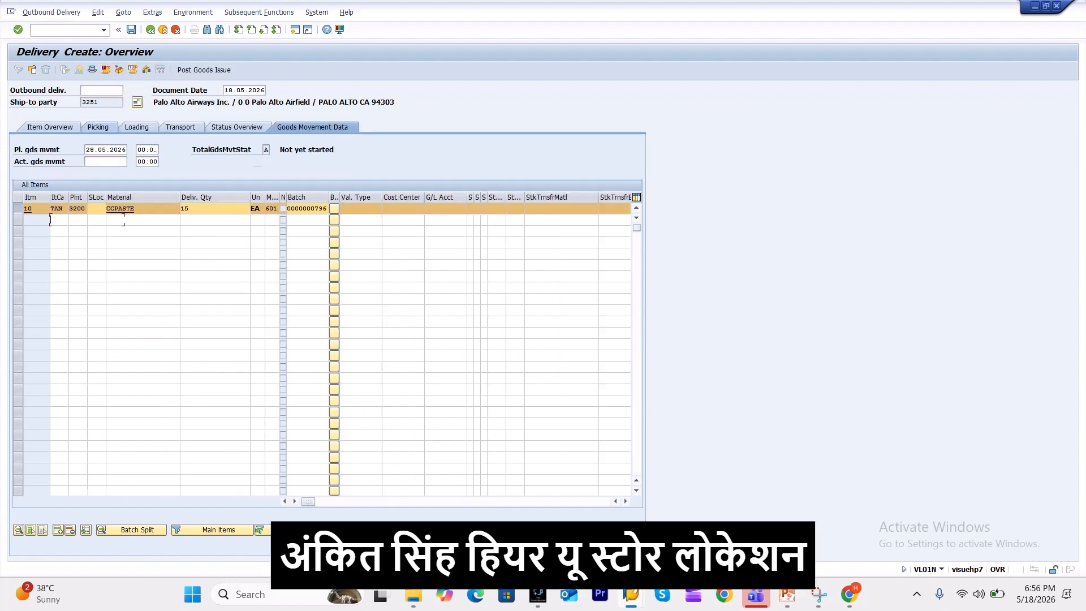
left_click(151, 208)
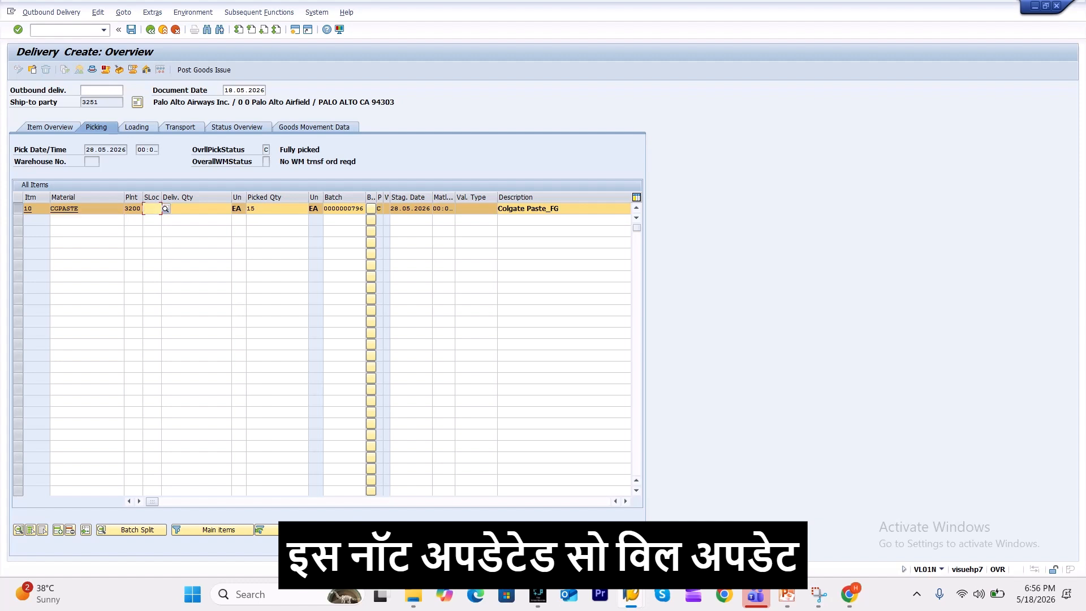
key("space")
key("Down")
key("Return")
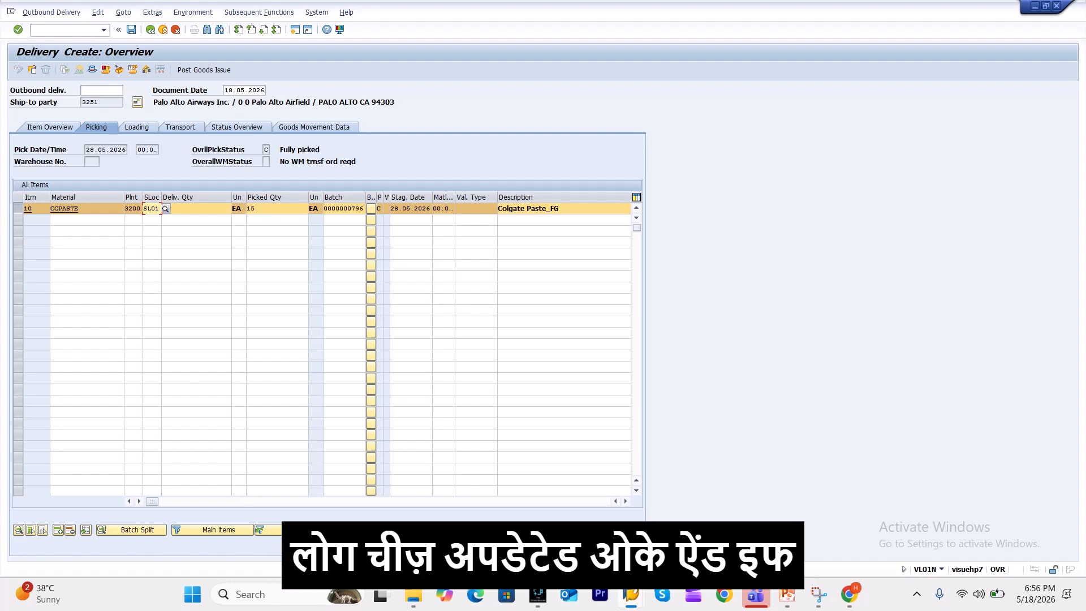
Check the goods movement data, then save the outbound delivery and open it in change mode
left_click(314, 127)
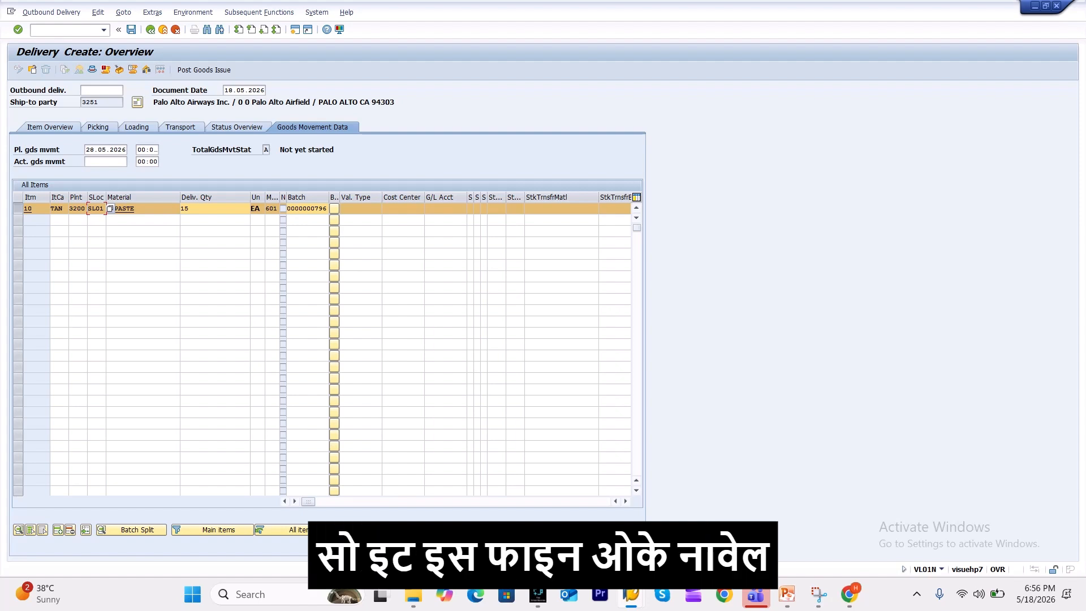
left_click(131, 30)
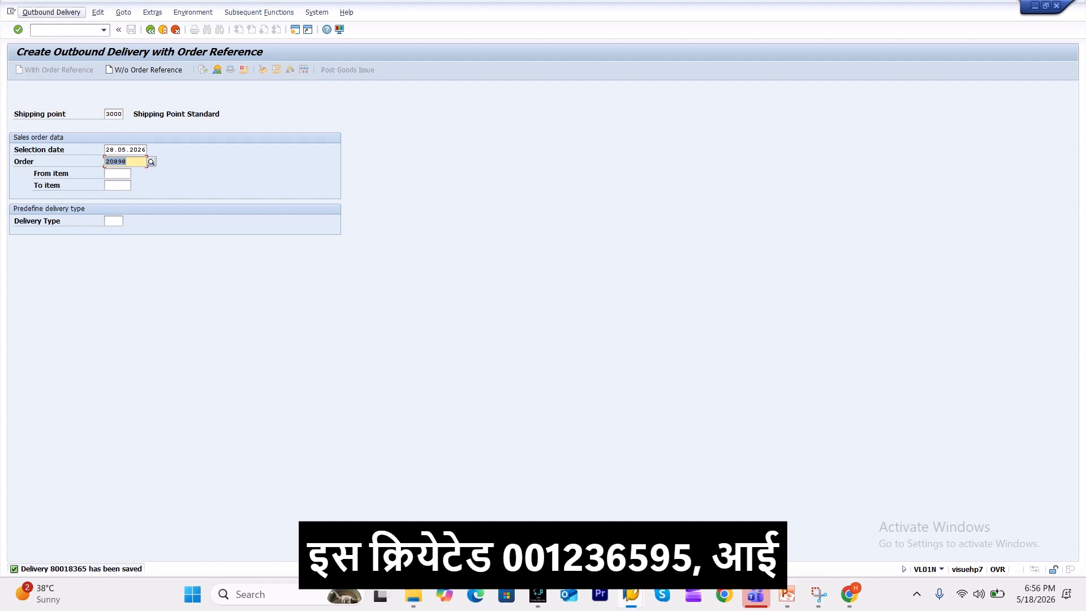
left_click(50, 12)
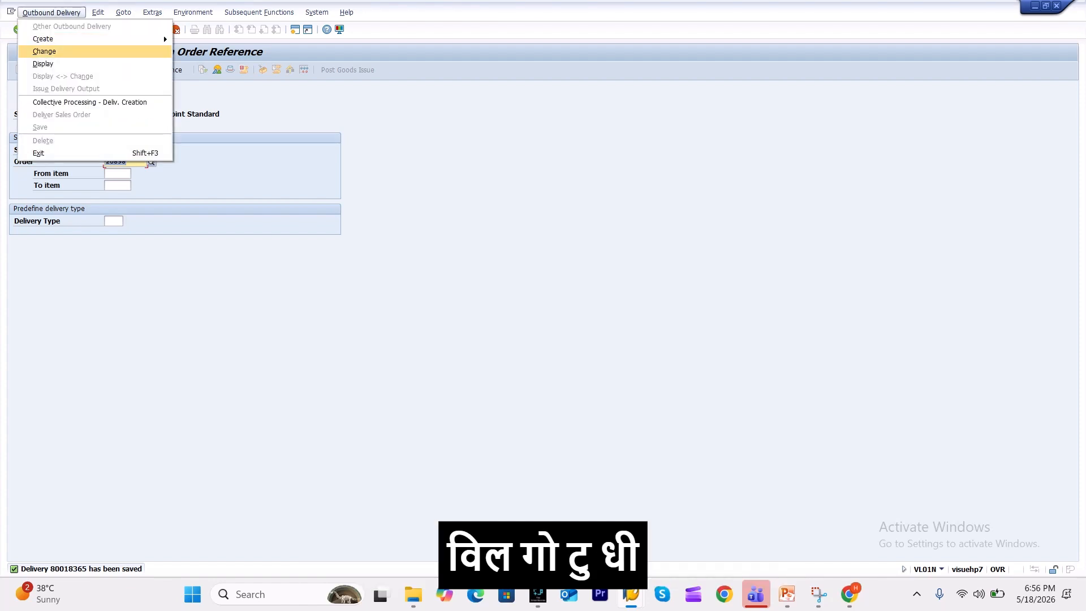
left_click(44, 50)
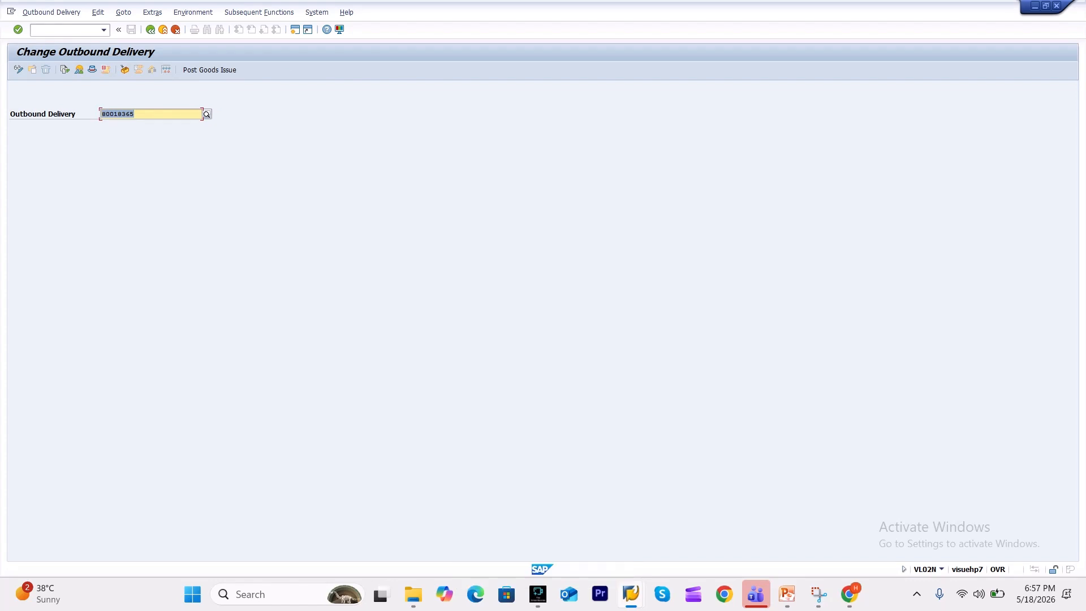
key("Return")
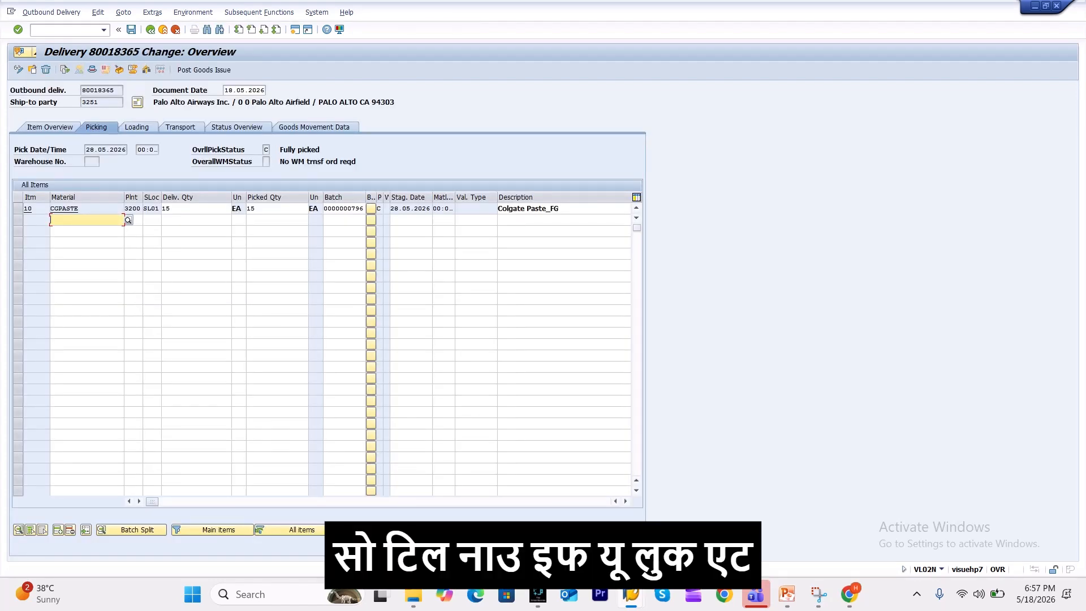
Switch to the MMBE session, refresh the CGPASTE stock overview to check the batch stock, and return to the delivery
mouse_move(631, 594)
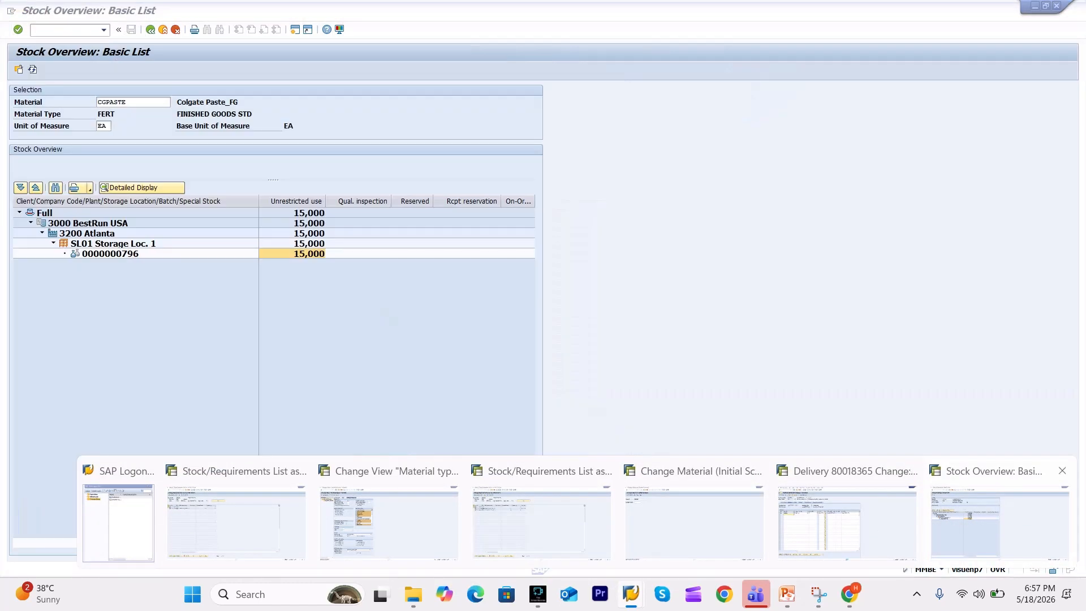
left_click(1000, 520)
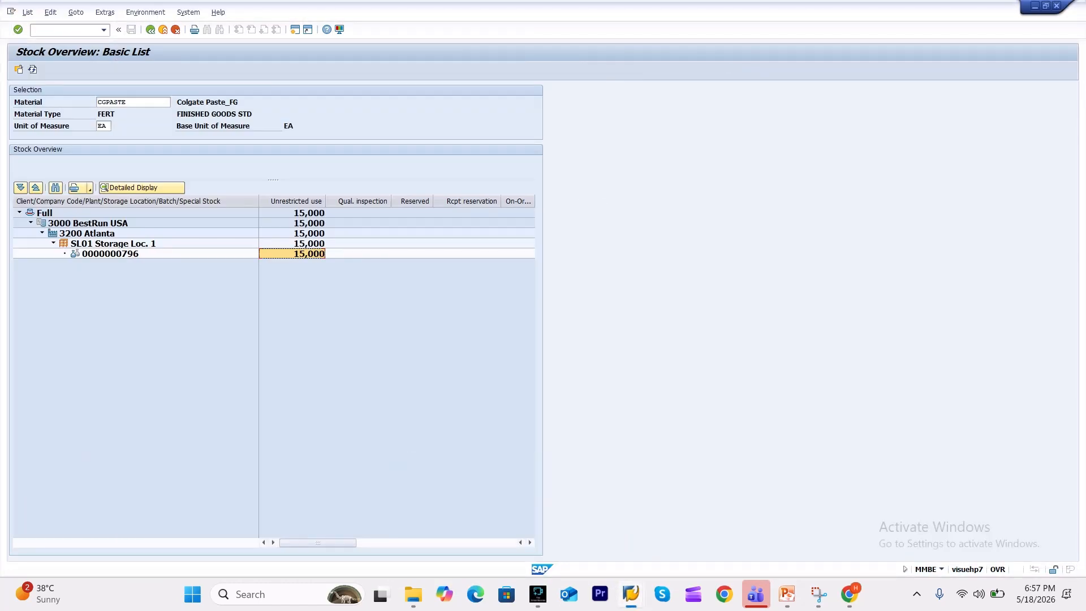
left_click(32, 70)
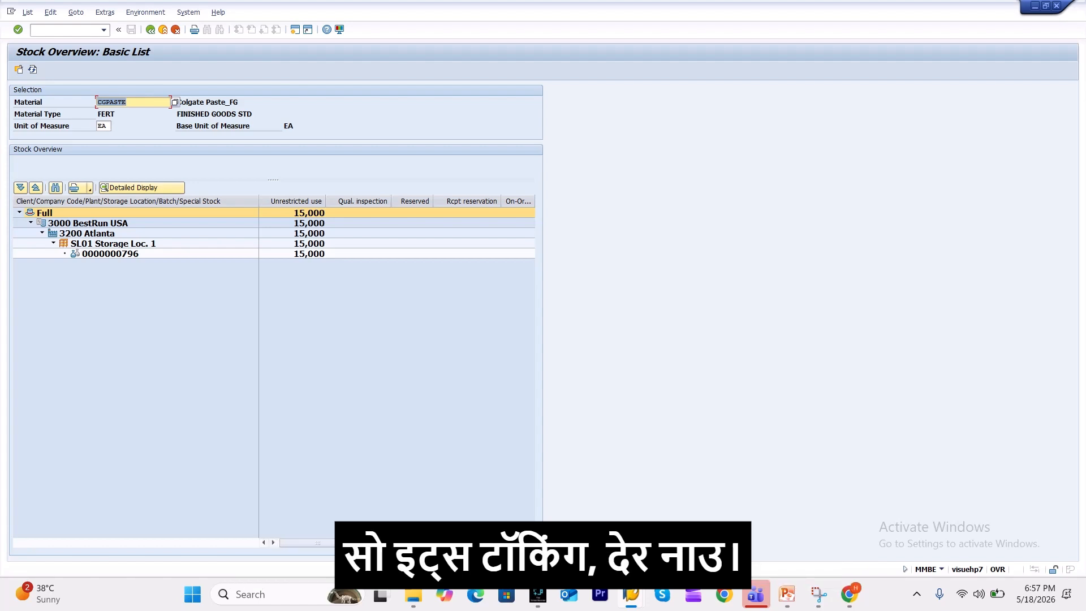
key("alt+Tab")
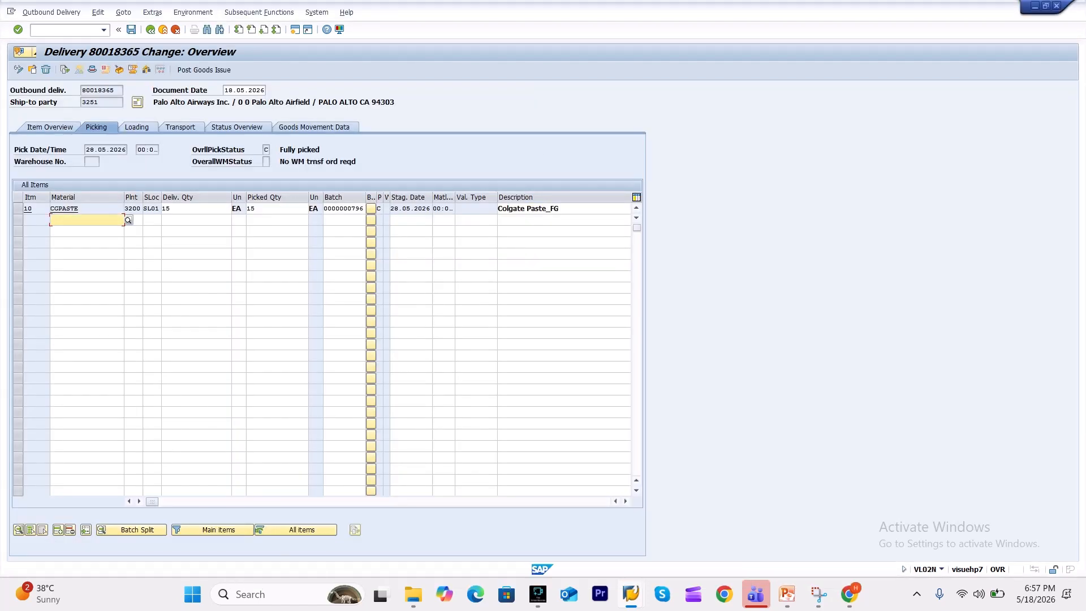
Check the overall picking status of the outbound delivery for item 10, then post its goods issue
left_click(18, 209)
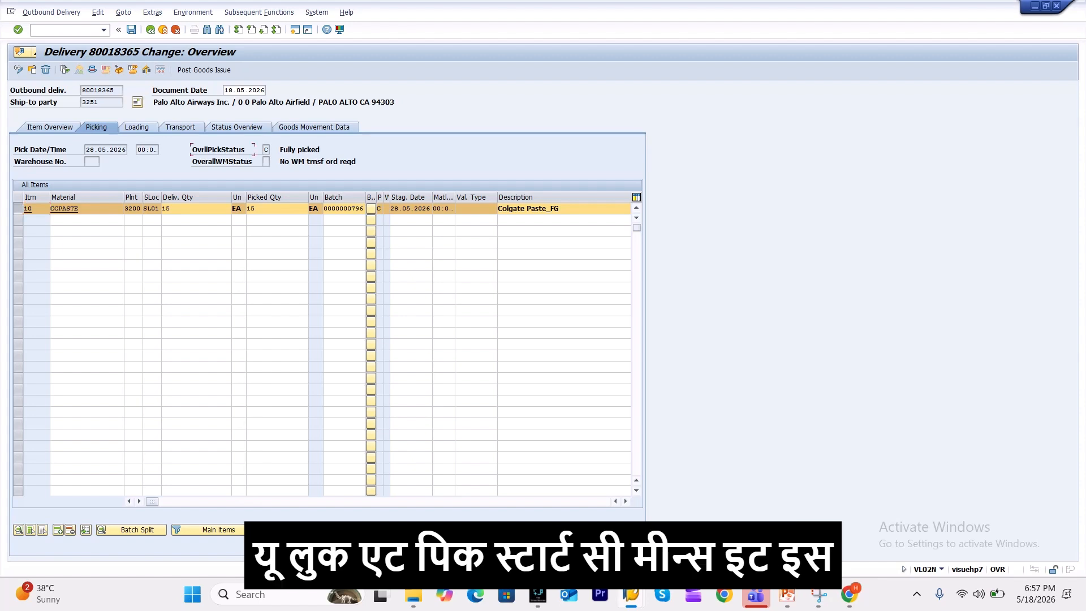
left_click(266, 150)
left_click(320, 150)
left_click_drag(320, 150, 280, 150)
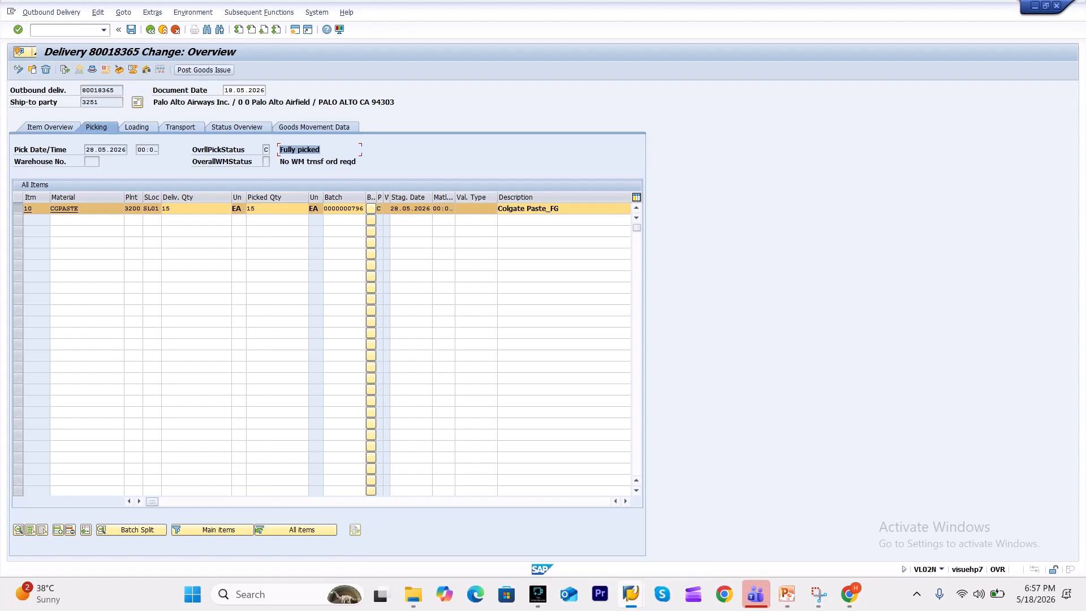
left_click(203, 70)
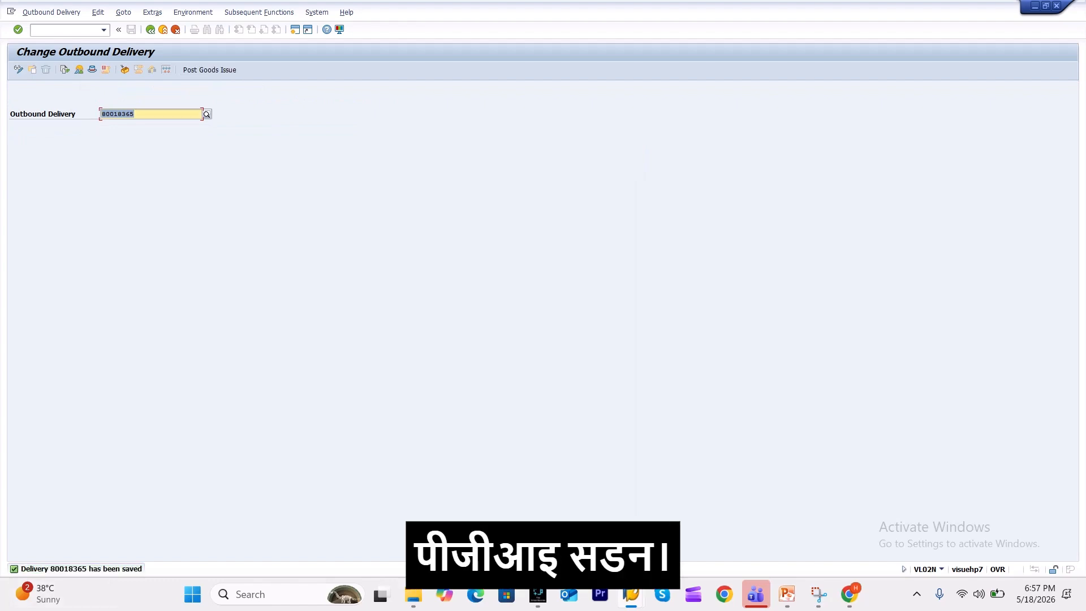
key("F1")
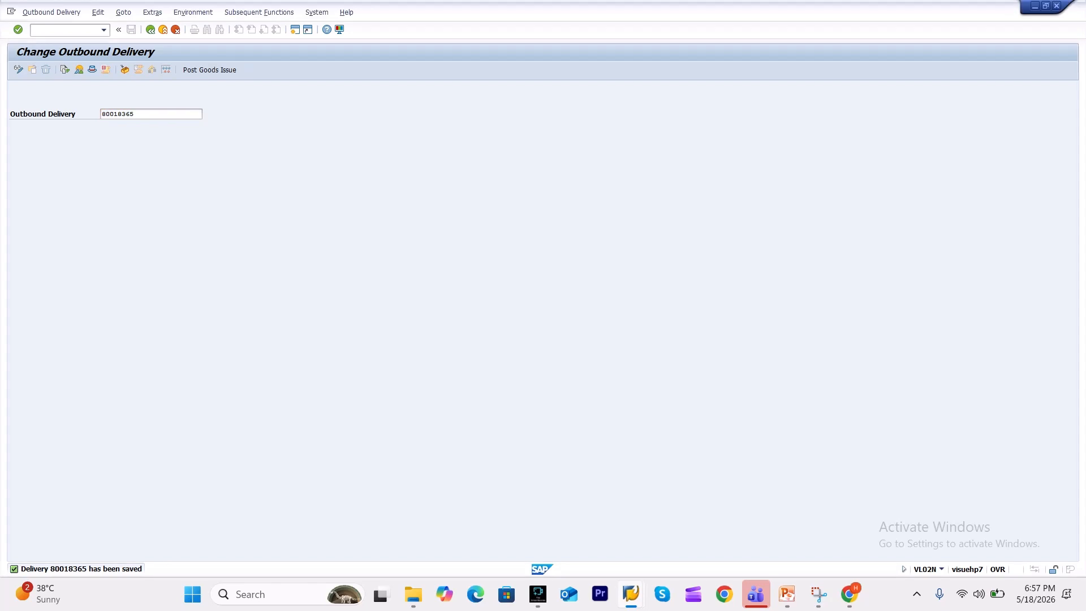
Switch to the MMBE session and refresh the CGPASTE stock overview to check the stock after goods issue
key("alt+Tab")
key("alt+Tab")
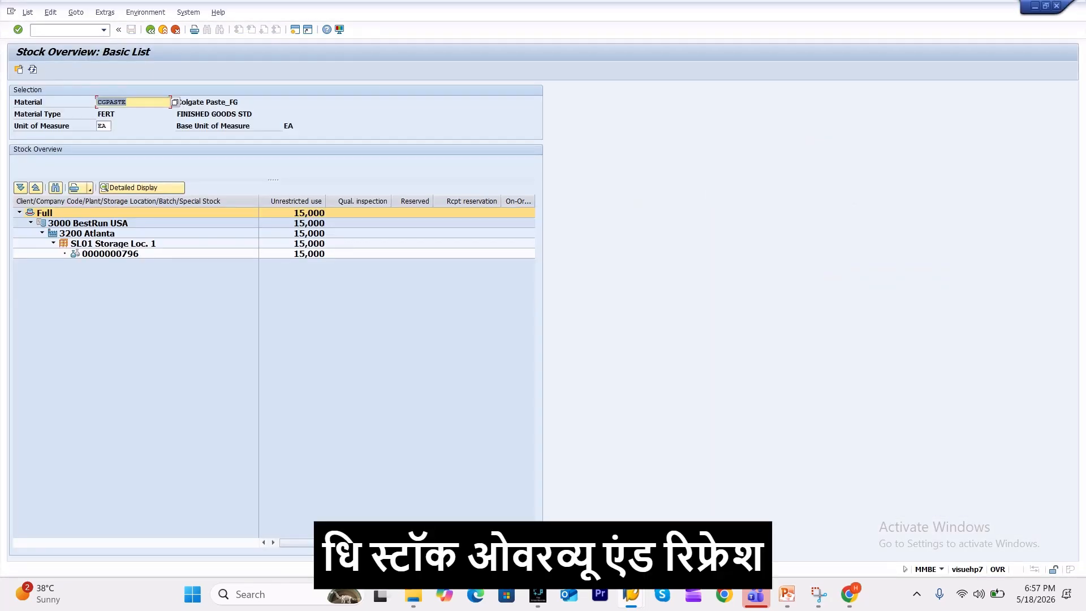
left_click(33, 69)
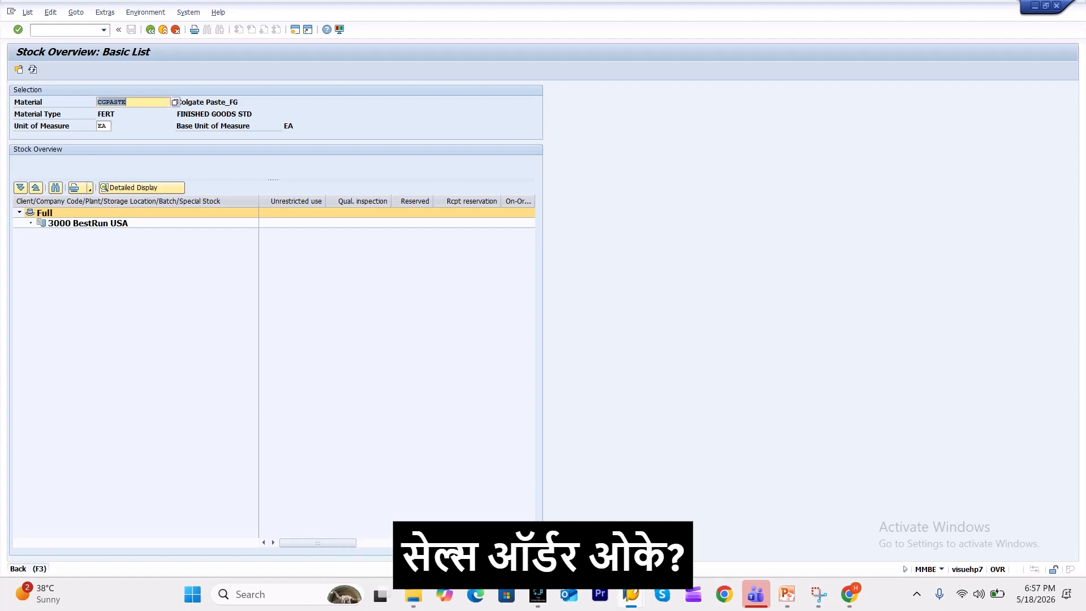
left_click(150, 29)
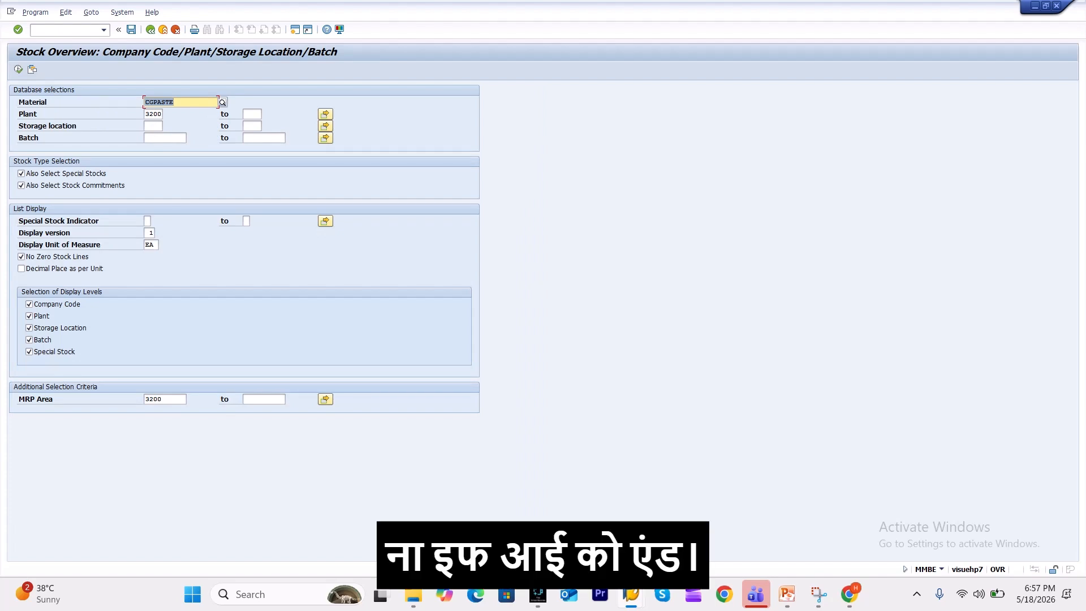
left_click(165, 138)
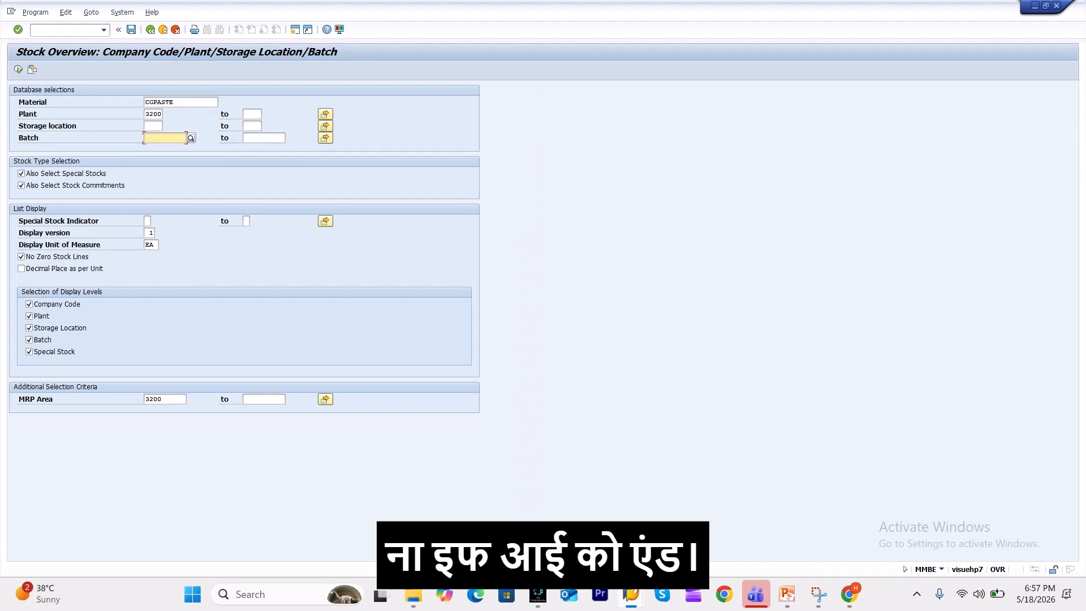
key("ctrl+v")
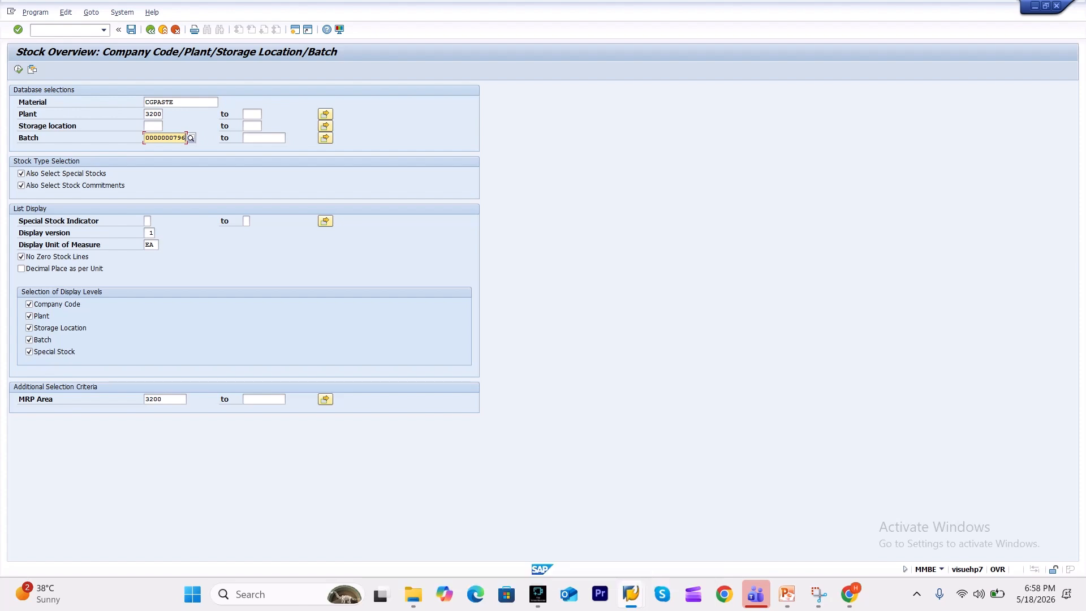
left_click(65, 30)
type("/nmb51")
key("Return")
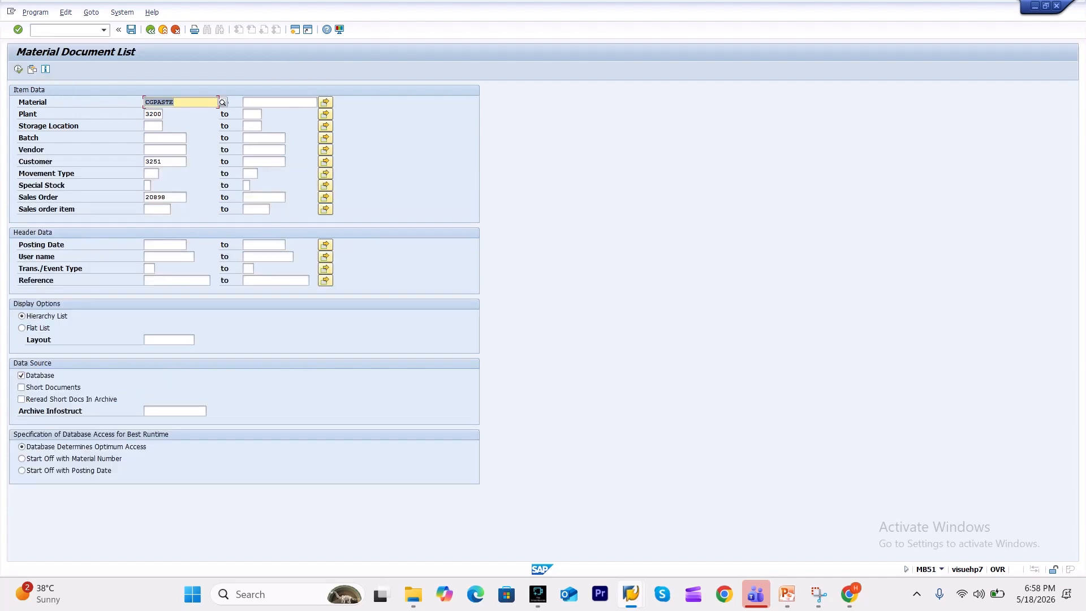
left_click(160, 138)
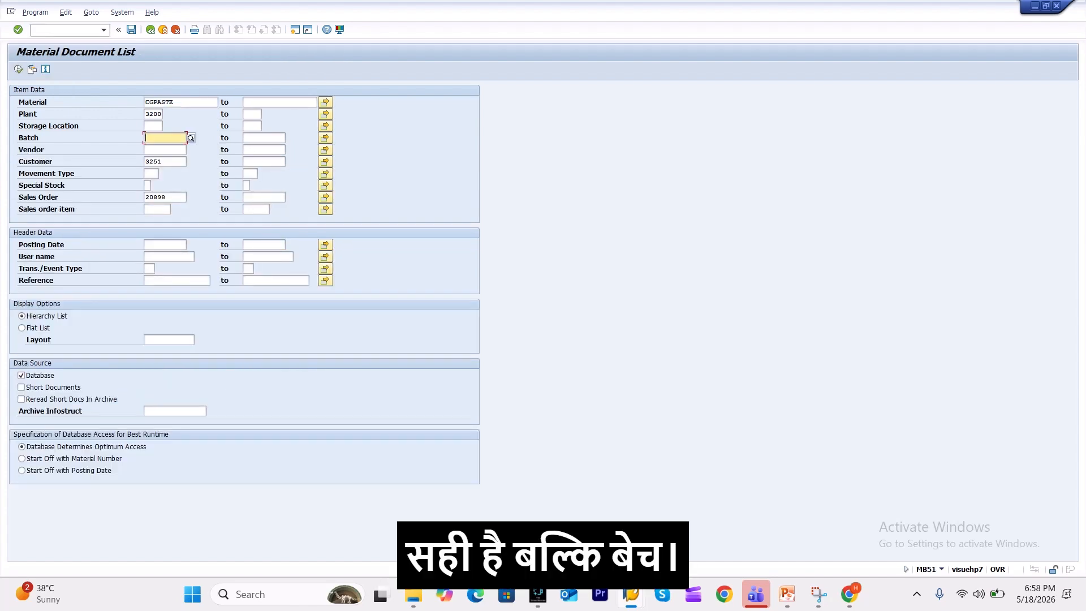
key("ctrl+v")
Clear the customer and sales order filters from the material document selection, keeping material CGPASTE, plant 3200 and the batch
left_click(163, 162)
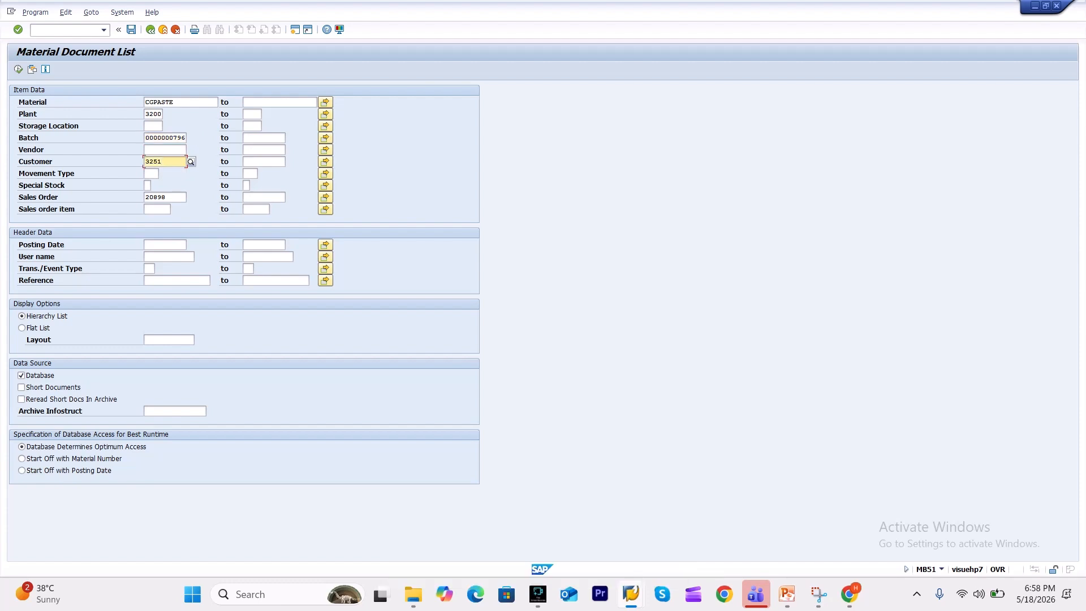
key("BackSpace")
key("BackSpace")
key("BackSpace")
key("BackSpace")
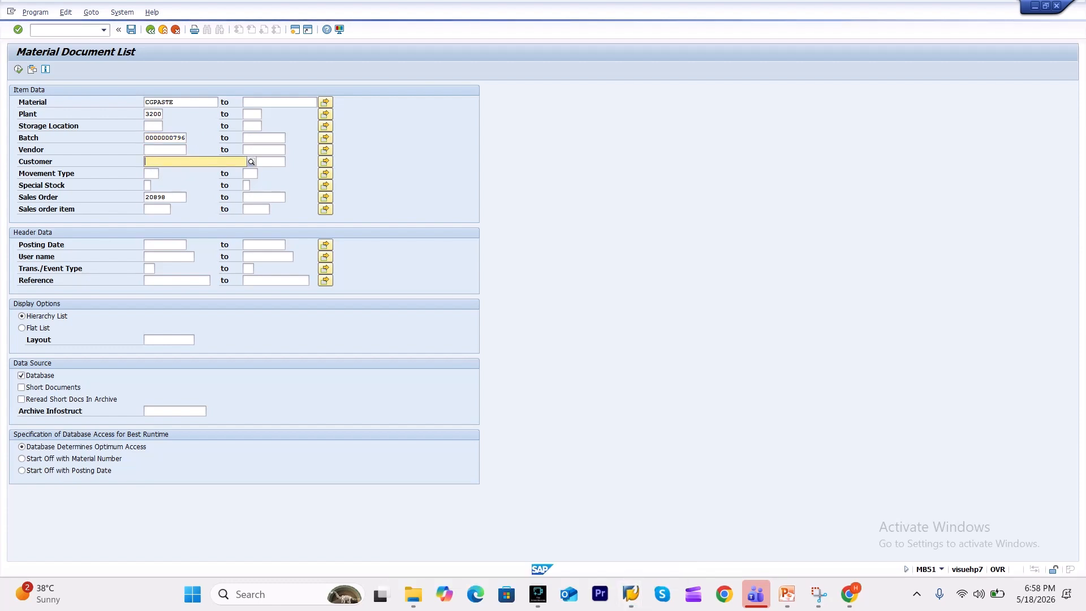
key("F8")
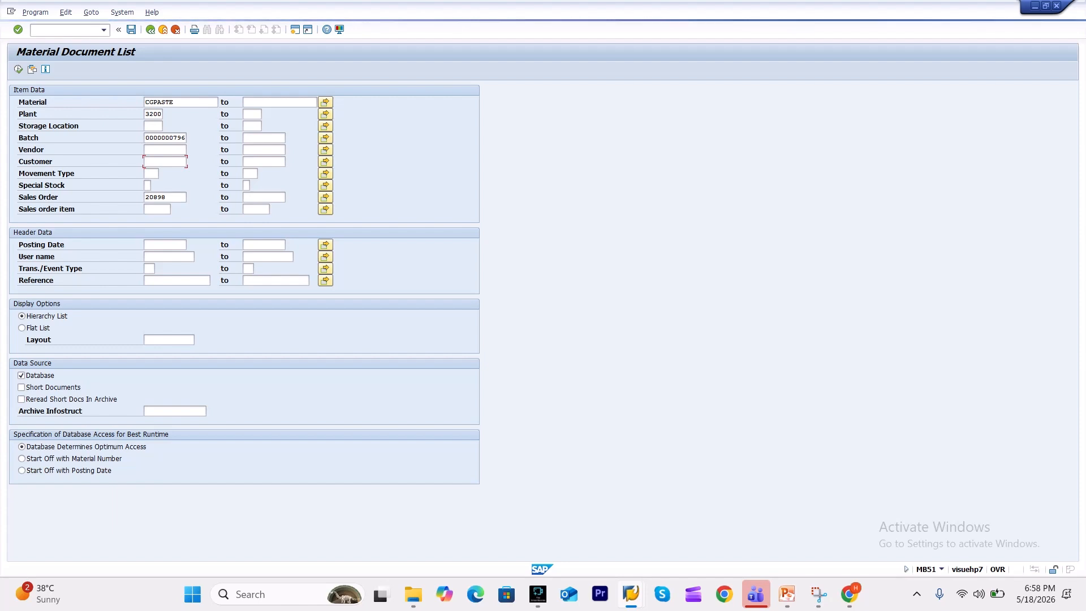
left_click(166, 197)
key("BackSpace")
key("BackSpace")
key("BackSpace")
key("BackSpace")
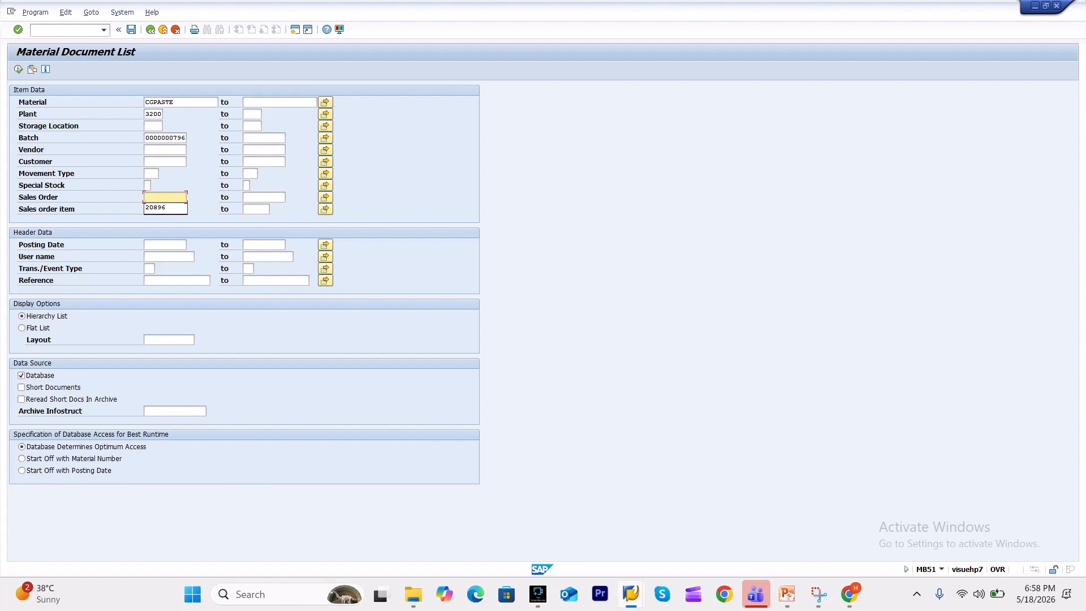
Run the material document list and examine the movement type 101 and 601 entries for CGPASTE
left_click(19, 70)
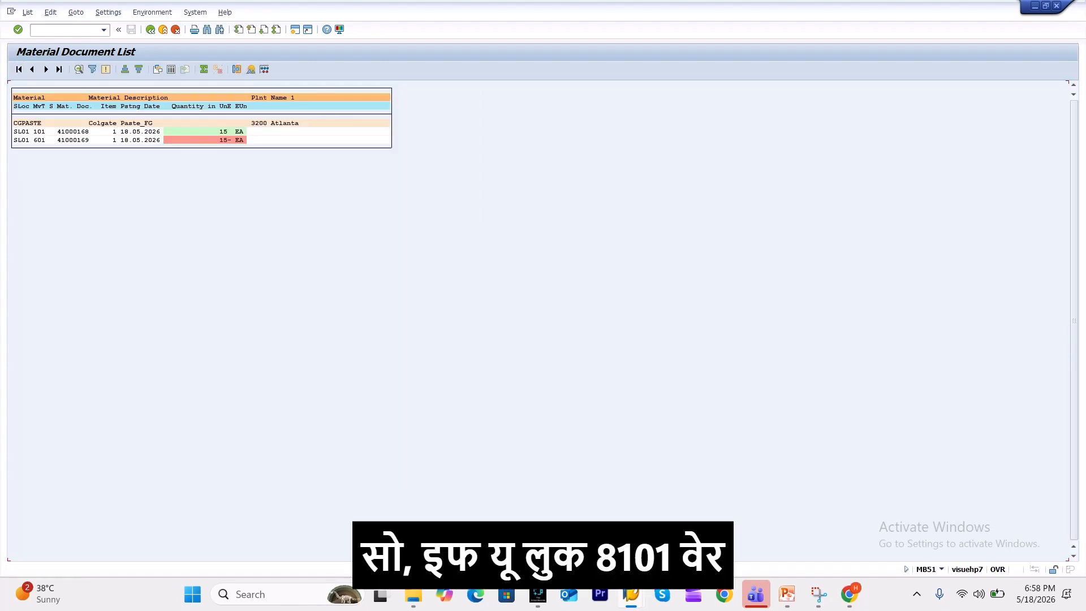
left_click(39, 132)
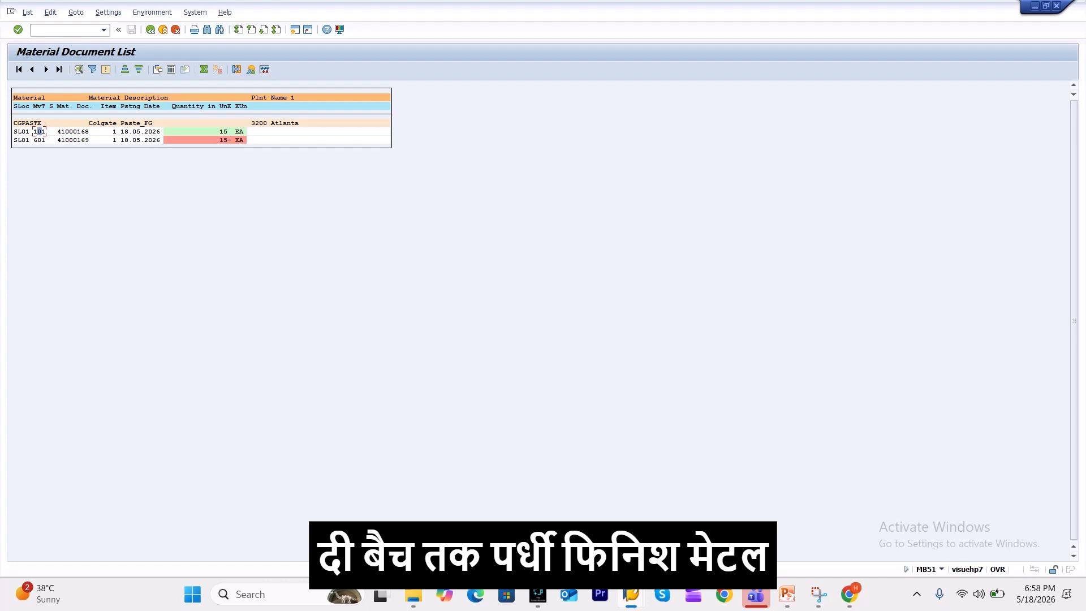
left_click(38, 139)
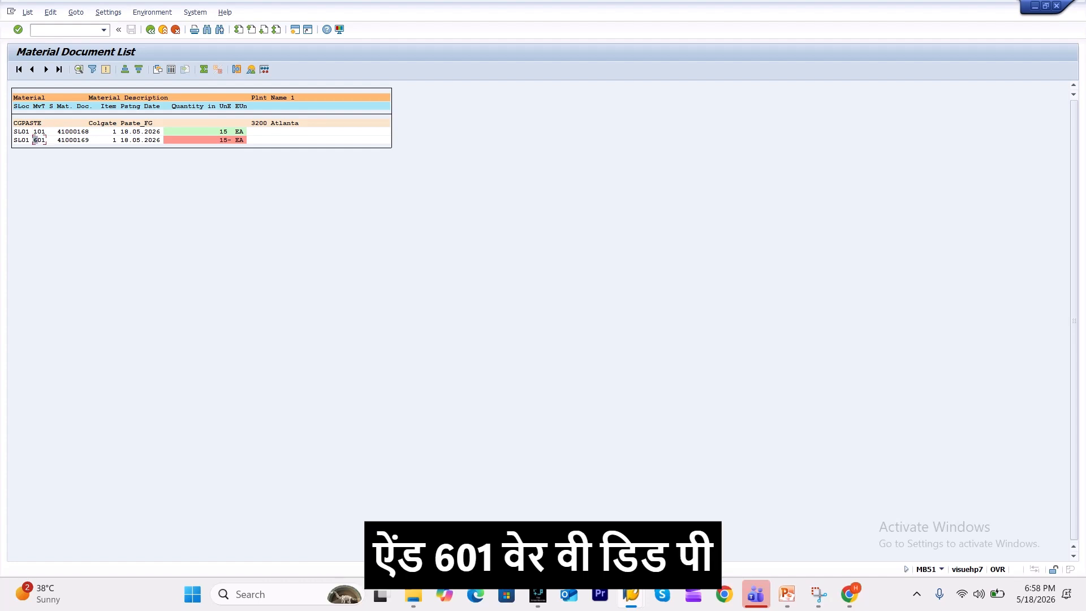